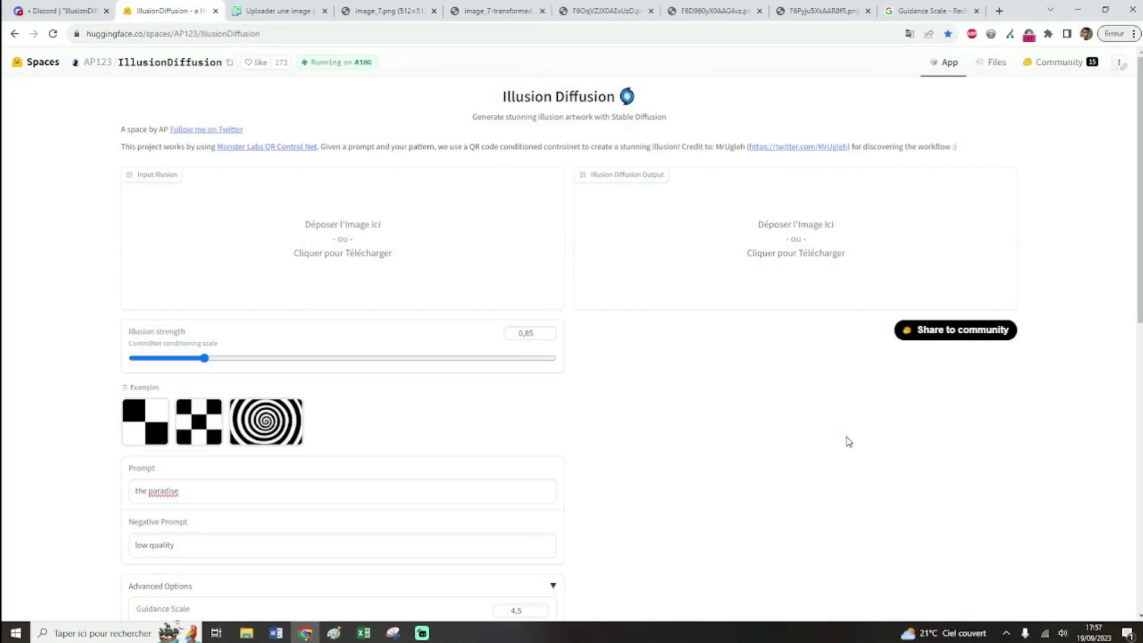
# - Try the two-square checkerboard example and the black-and-white spiral example as the input illusion
pyautogui.moveTo(612, 117); pyautogui.dragTo(669, 119)
pyautogui.click(643, 372)
pyautogui.click(143, 426)
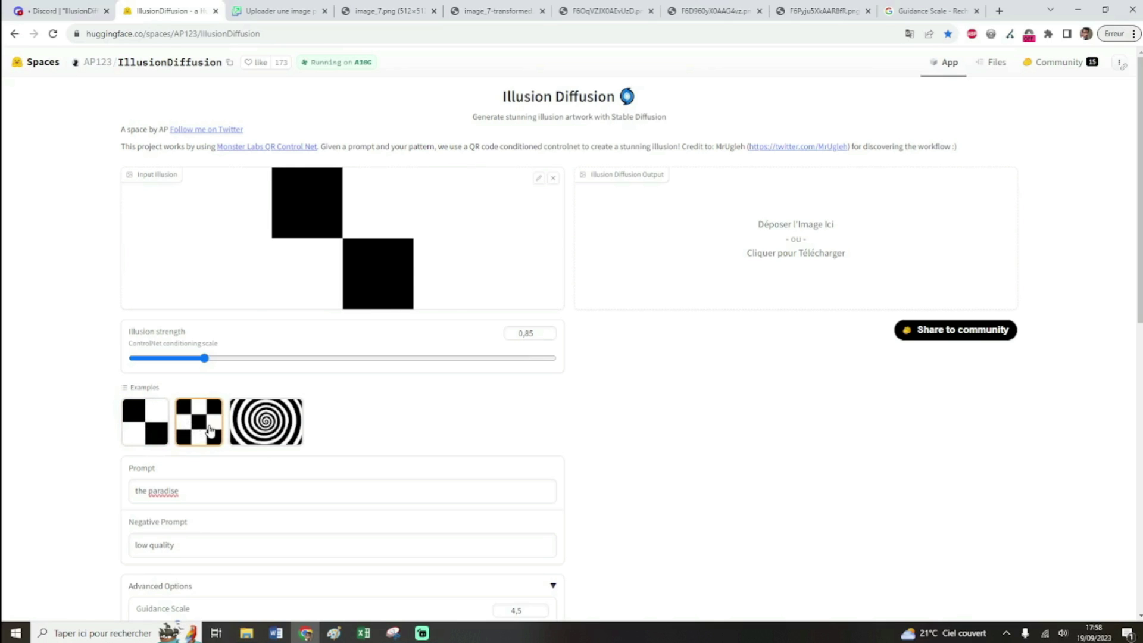
pyautogui.click(266, 422)
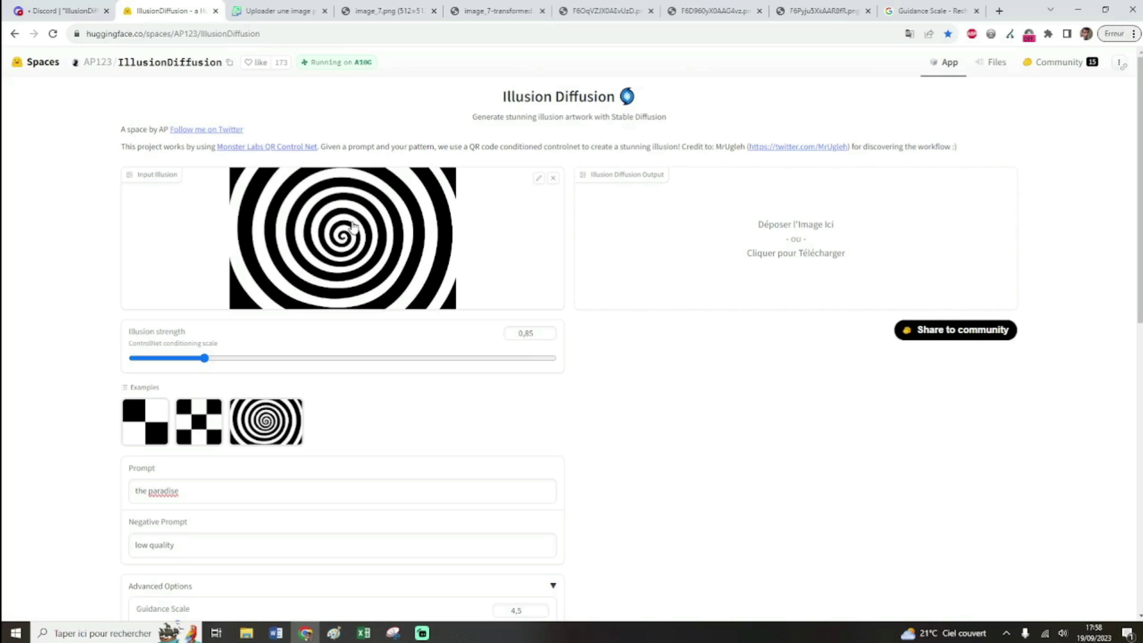
# - Review the prompt and advanced settings, consulting the Google explanation of Guidance Scale and the available sampler options
pyautogui.scroll(-1, 355, 232)
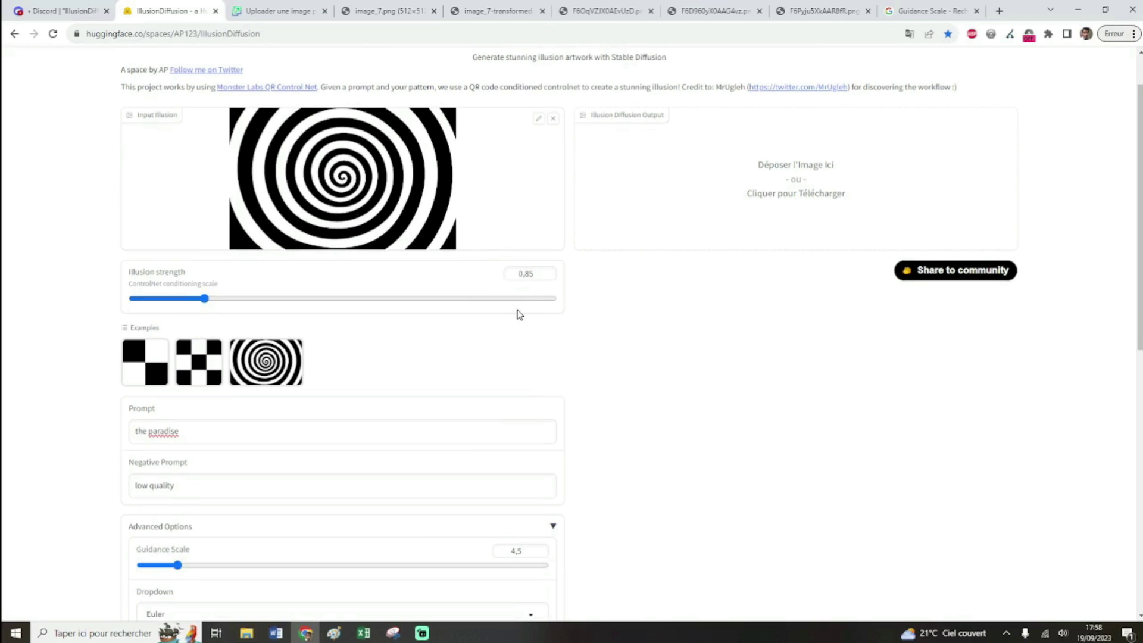
pyautogui.scroll(-1, 417, 342)
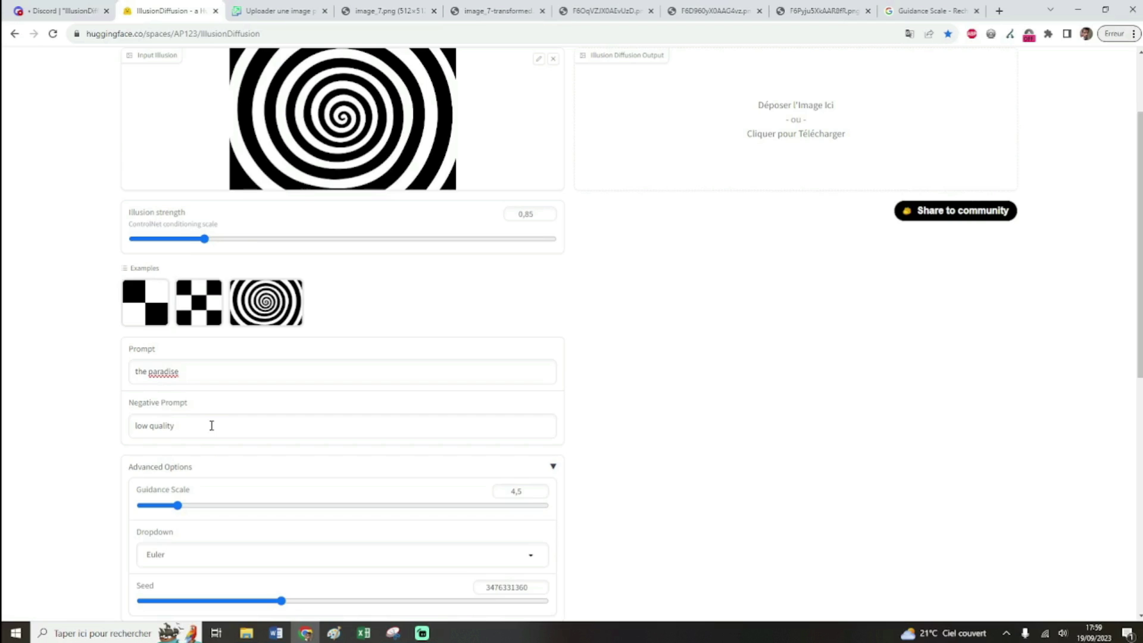
pyautogui.scroll(-1, 211, 425)
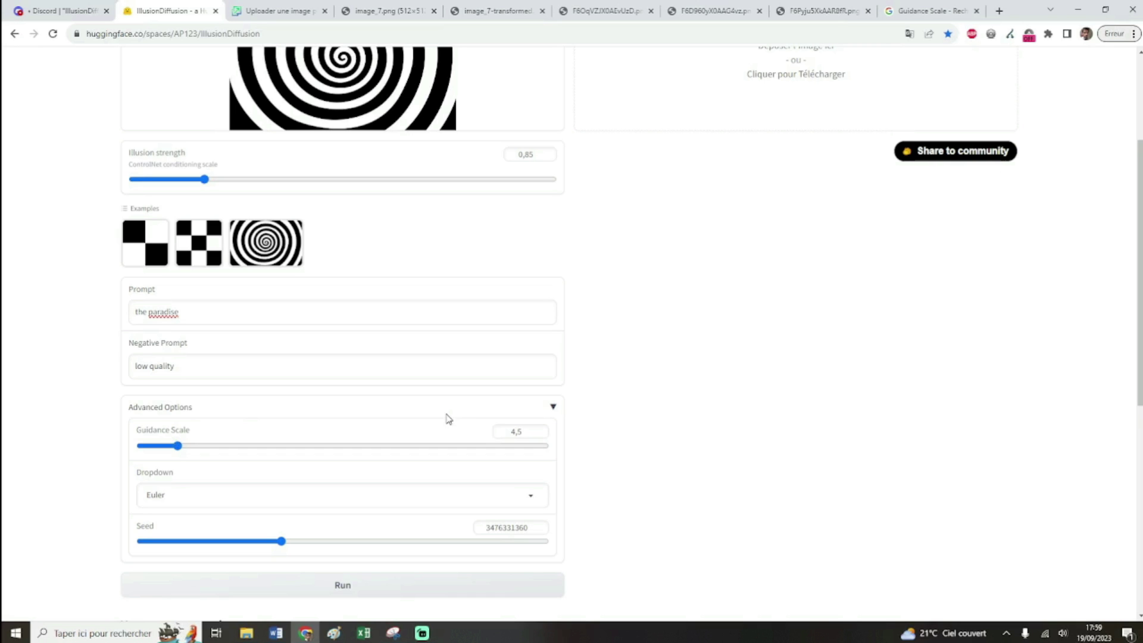
pyautogui.click(923, 12)
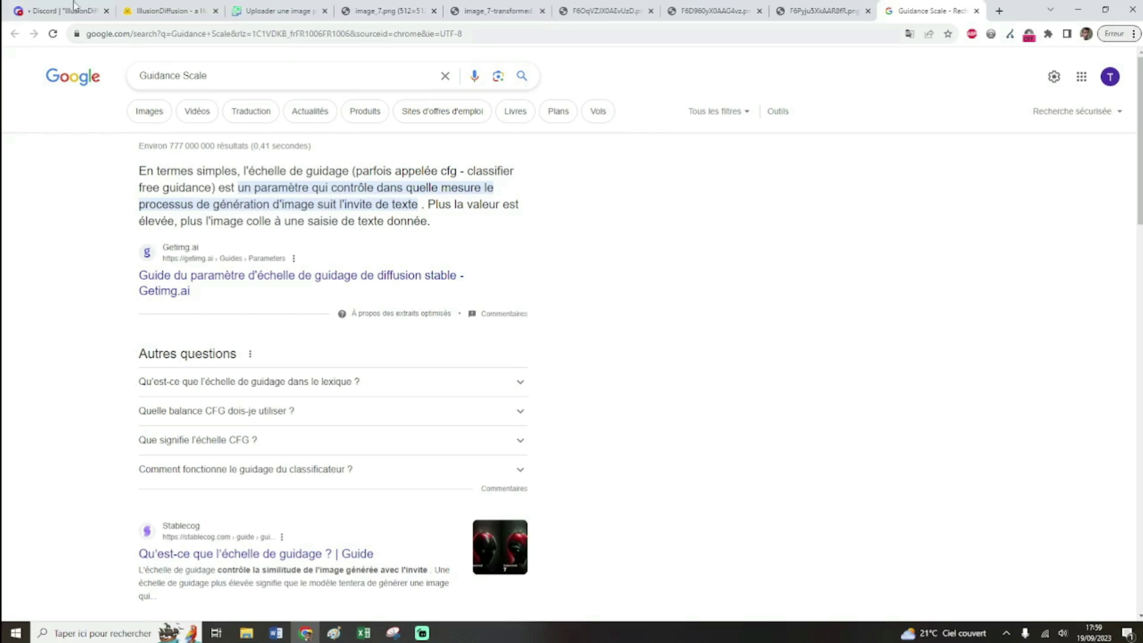
pyautogui.click(156, 11)
pyautogui.click(165, 434)
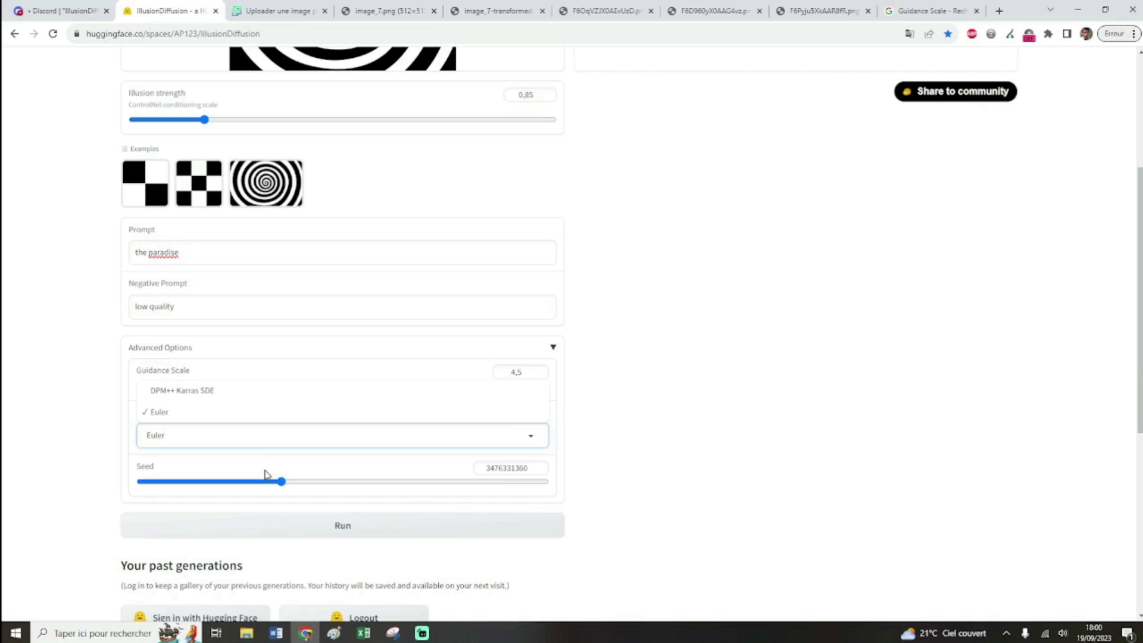
pyautogui.scroll(4, 298, 459)
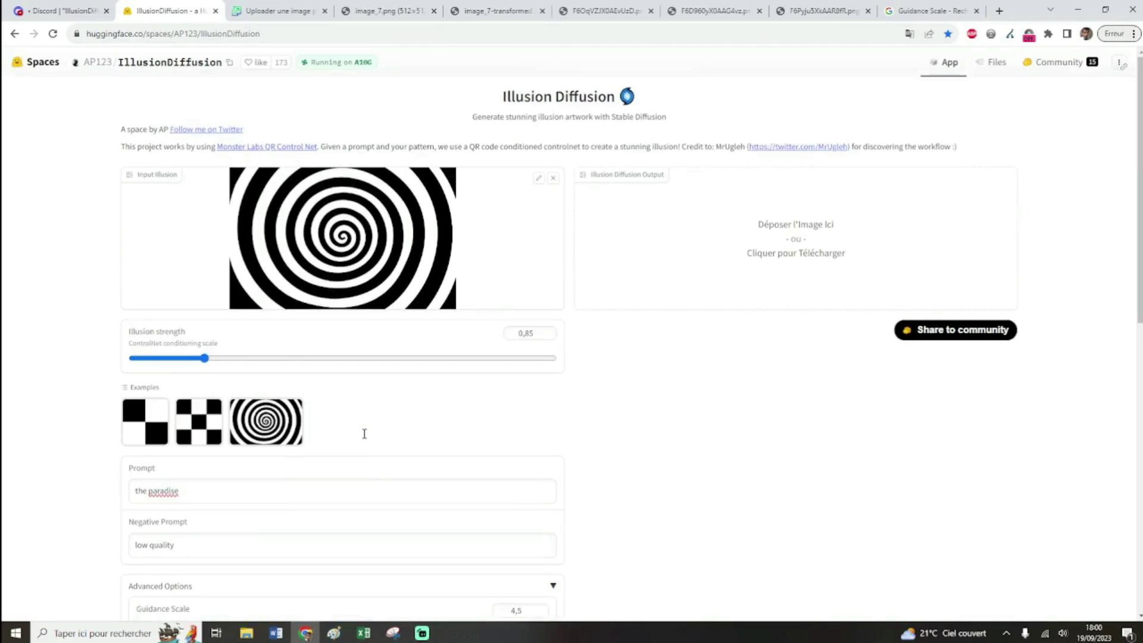
# - Switch the input illusion through the two checkerboard examples and back to the spiral
pyautogui.click(188, 439)
pyautogui.click(134, 433)
pyautogui.click(266, 424)
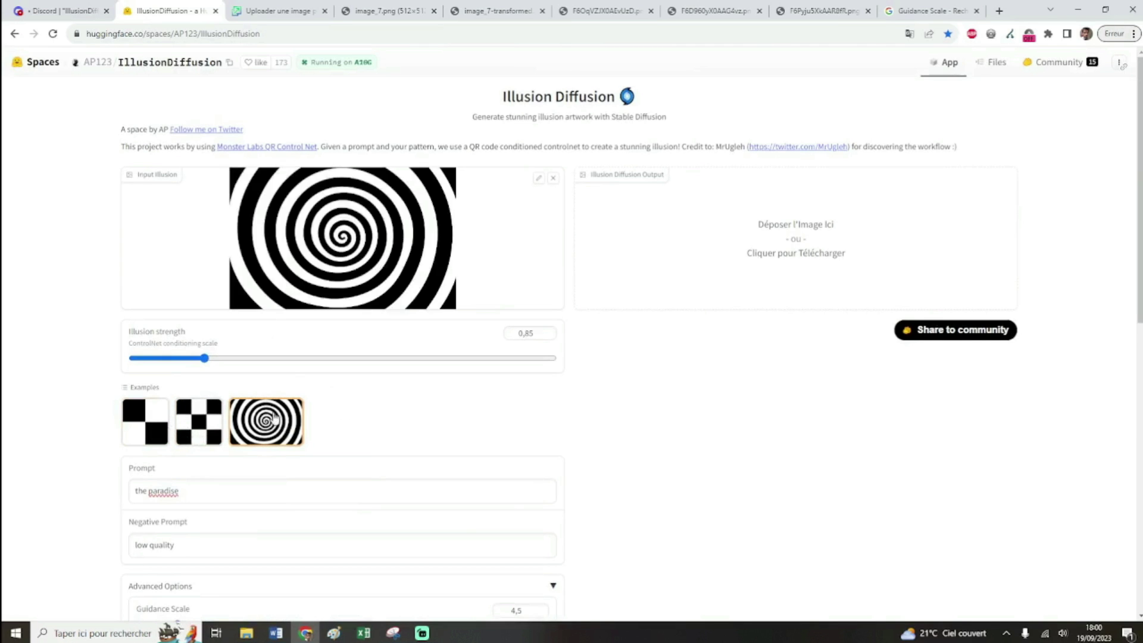
# - Clear the input illusion and upload F1_chequered_flag.svg from the vrac folder in its place
pyautogui.click(553, 178)
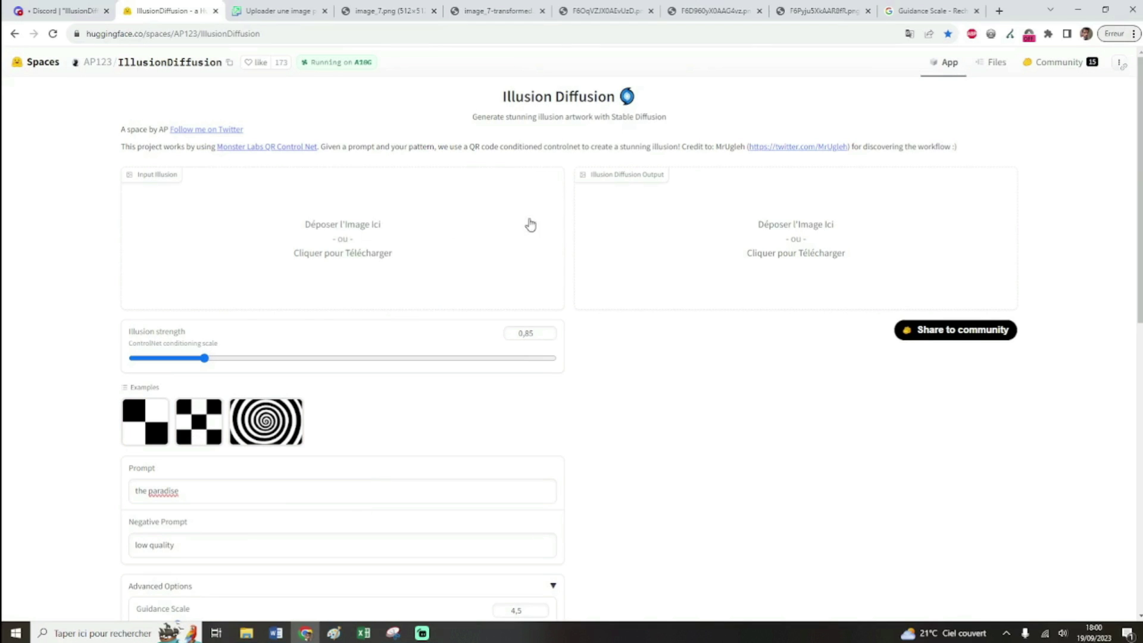
pyautogui.click(341, 256)
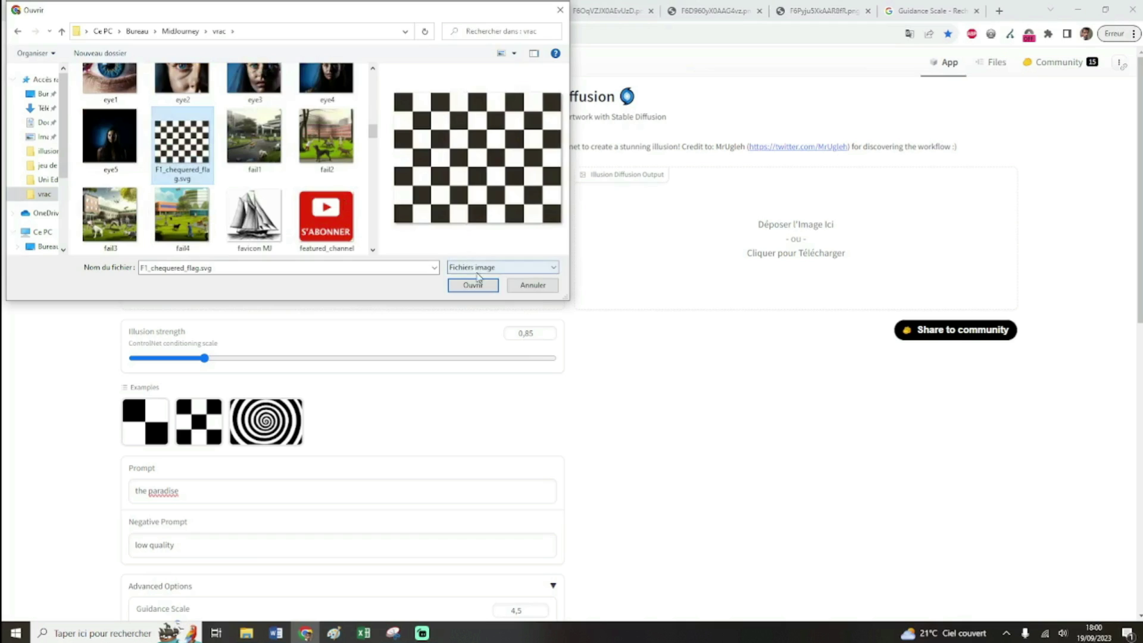
pyautogui.click(480, 288)
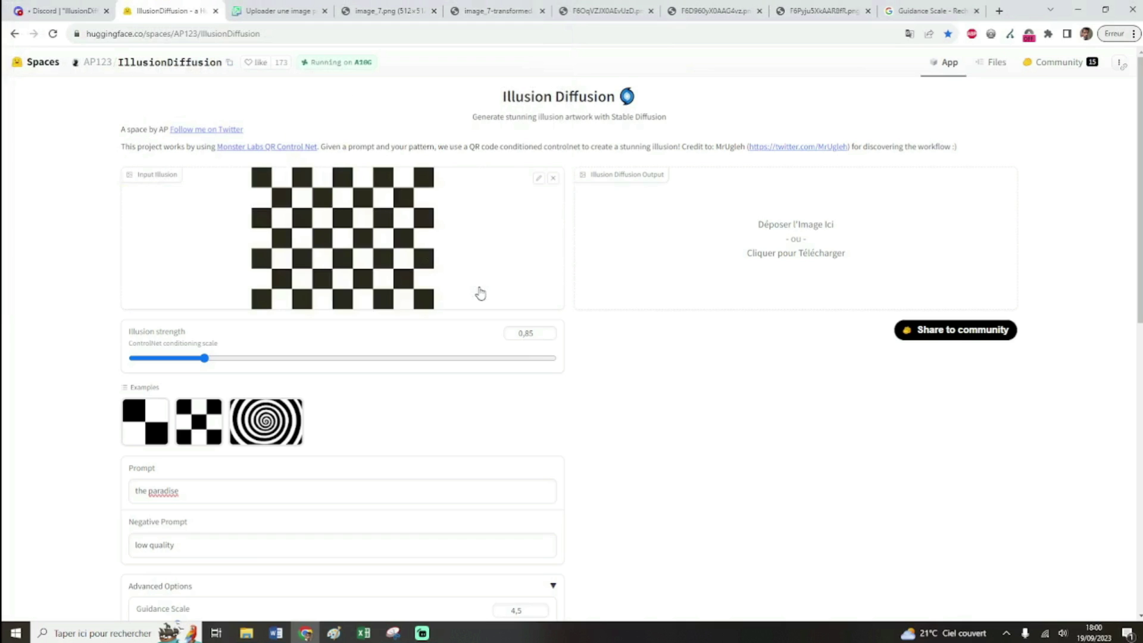
# - Try cropping the uploaded chequered flag to about its left half, and remove the image from the input
pyautogui.click(538, 178)
pyautogui.moveTo(372, 237); pyautogui.dragTo(466, 236)
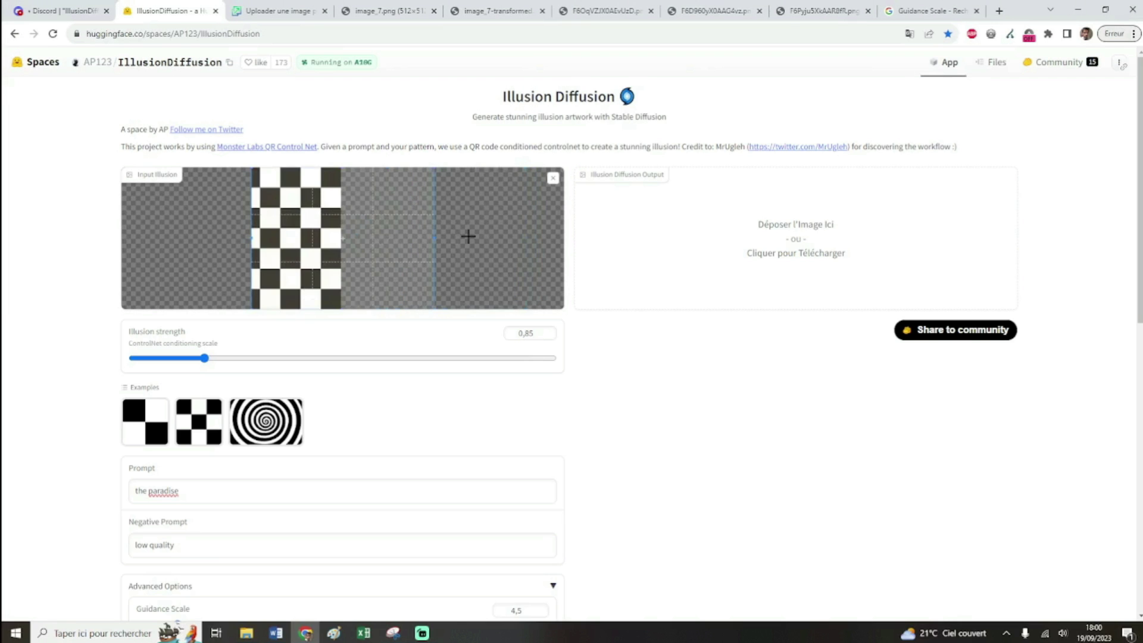
pyautogui.click(552, 180)
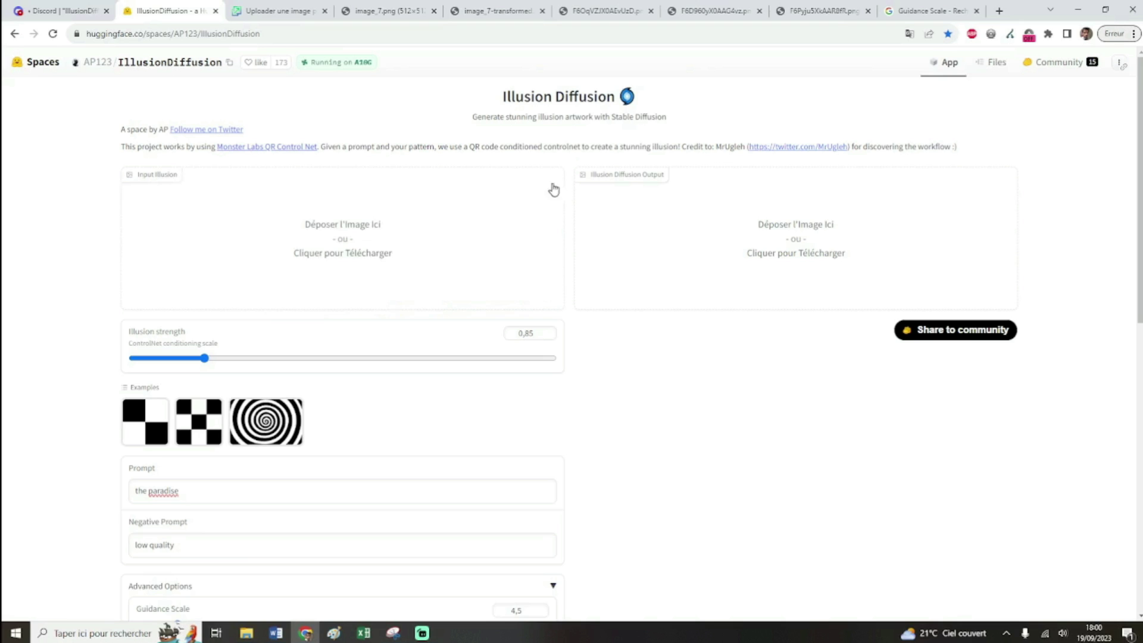
# - Load the spiral example as the input illusion and generate an image with the prompt "the paradise"
pyautogui.click(279, 432)
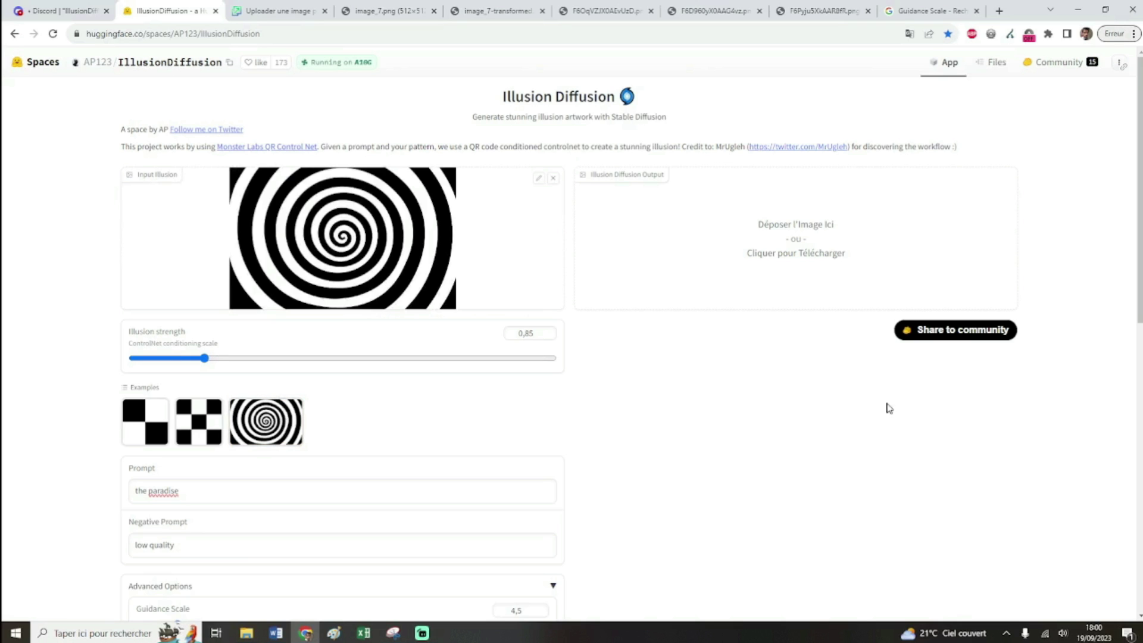
pyautogui.scroll(-4, 759, 315)
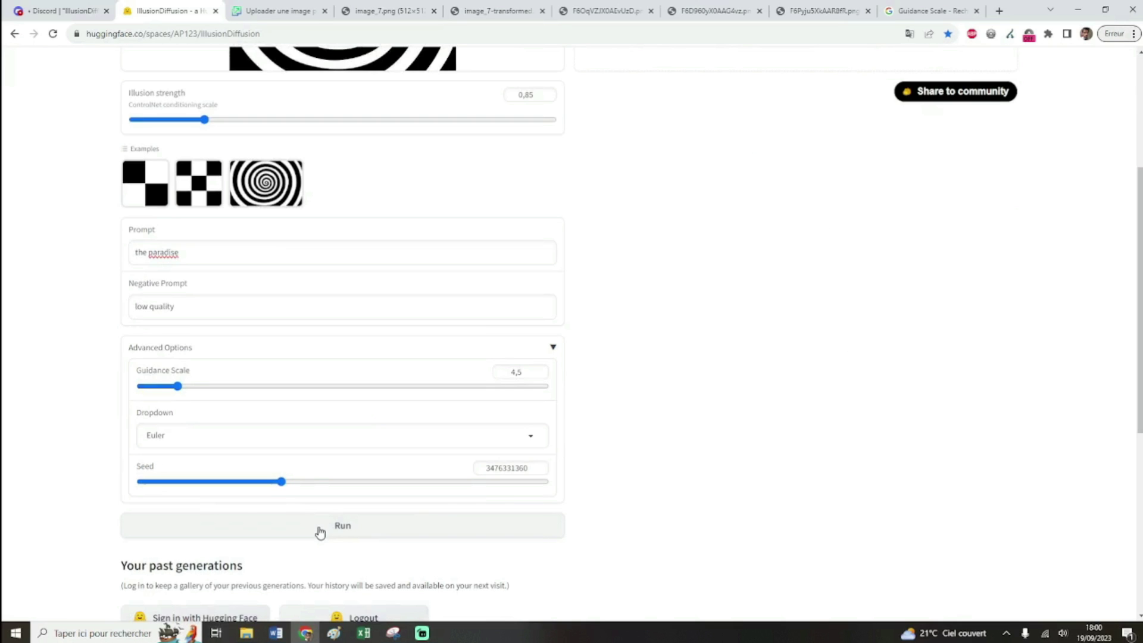
pyautogui.scroll(4, 720, 504)
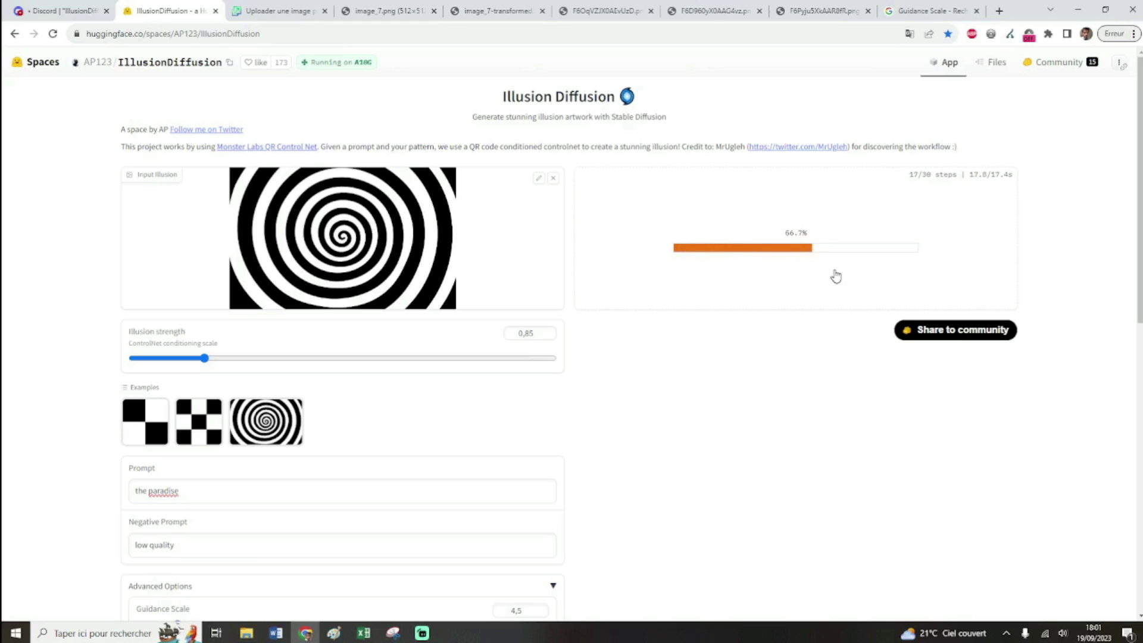
pyautogui.scroll(-1, 315, 375)
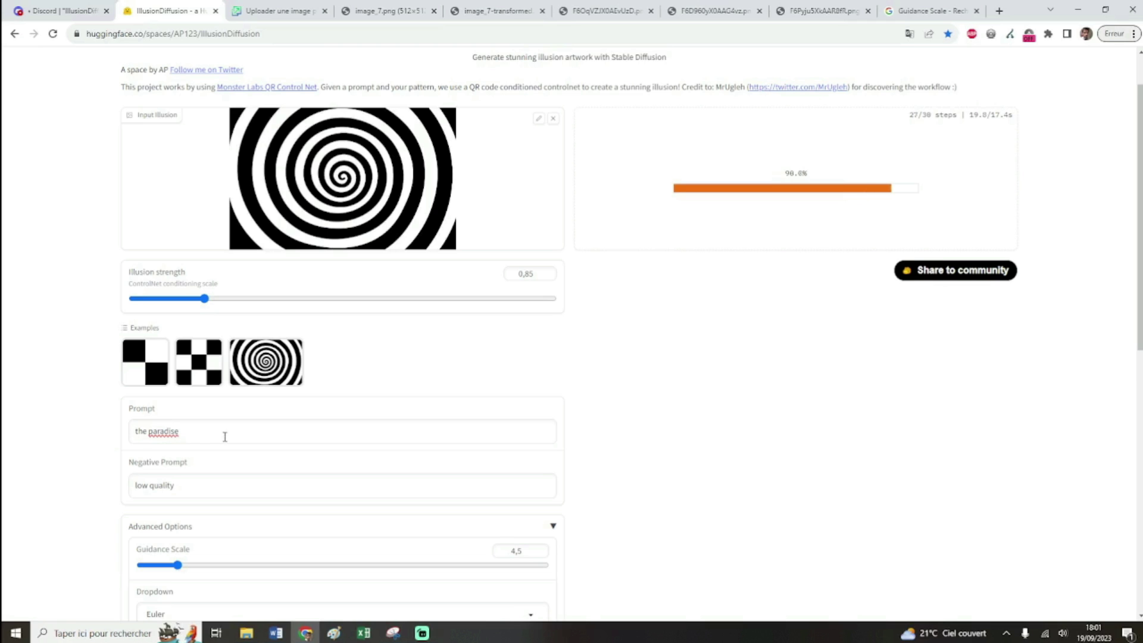
# - Load the five-square checkerboard example as the input illusion and generate an image with the same prompt
pyautogui.scroll(1, 452, 377)
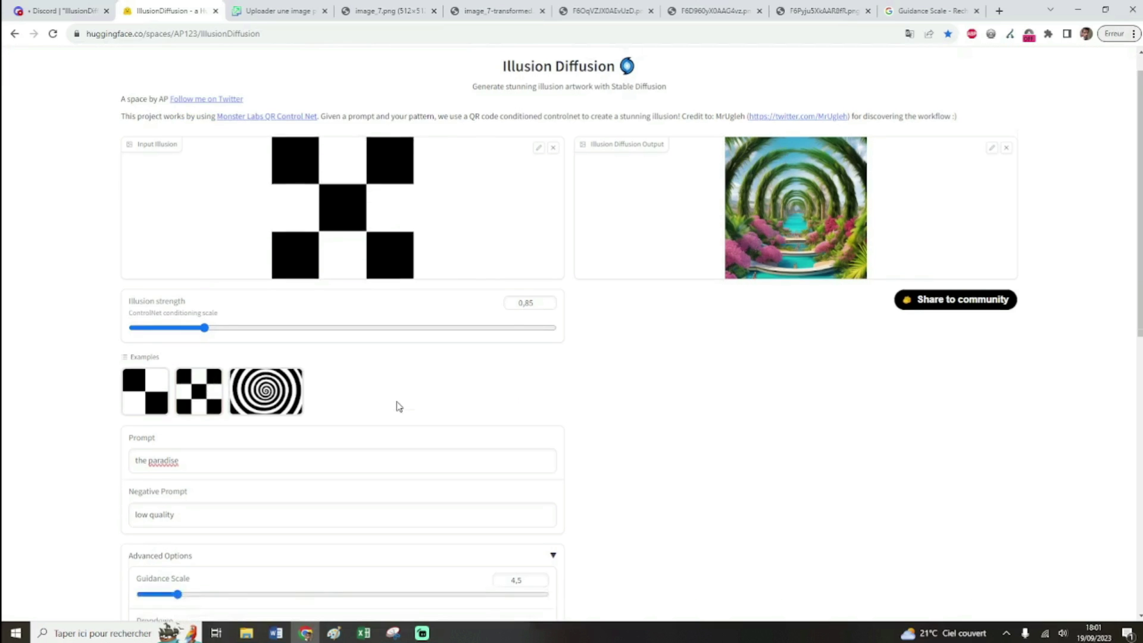
pyautogui.scroll(-3, 381, 446)
pyautogui.click(396, 574)
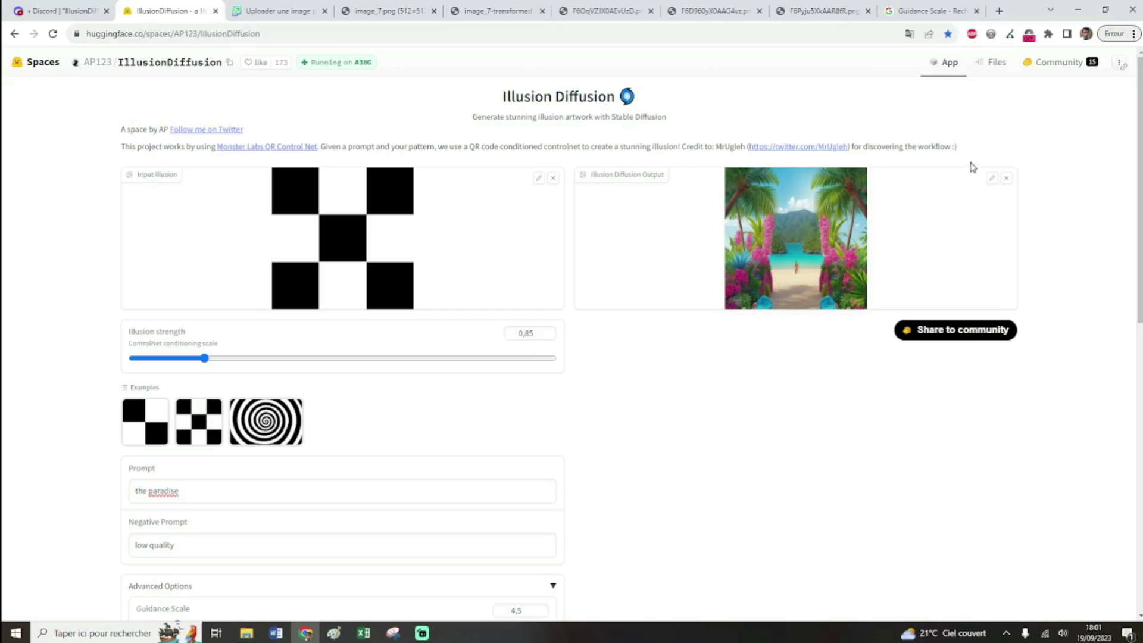
pyautogui.rightClick(805, 246)
pyautogui.click(860, 254)
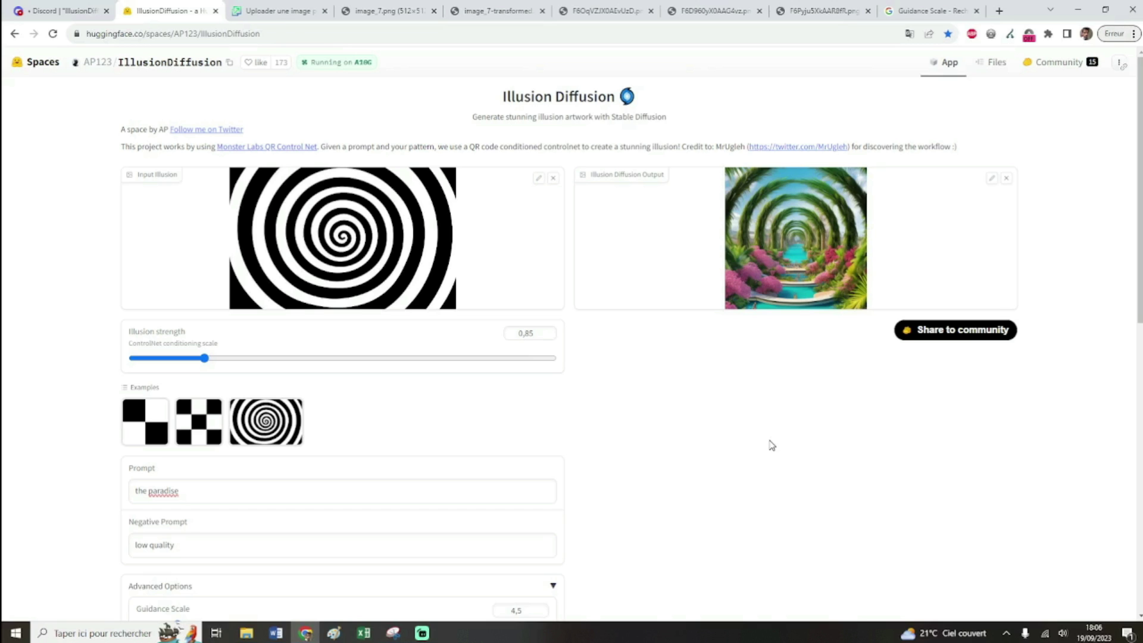
# - With the spiral as the input illusion, set the Guidance Scale to 5,25
pyautogui.scroll(-1, 766, 444)
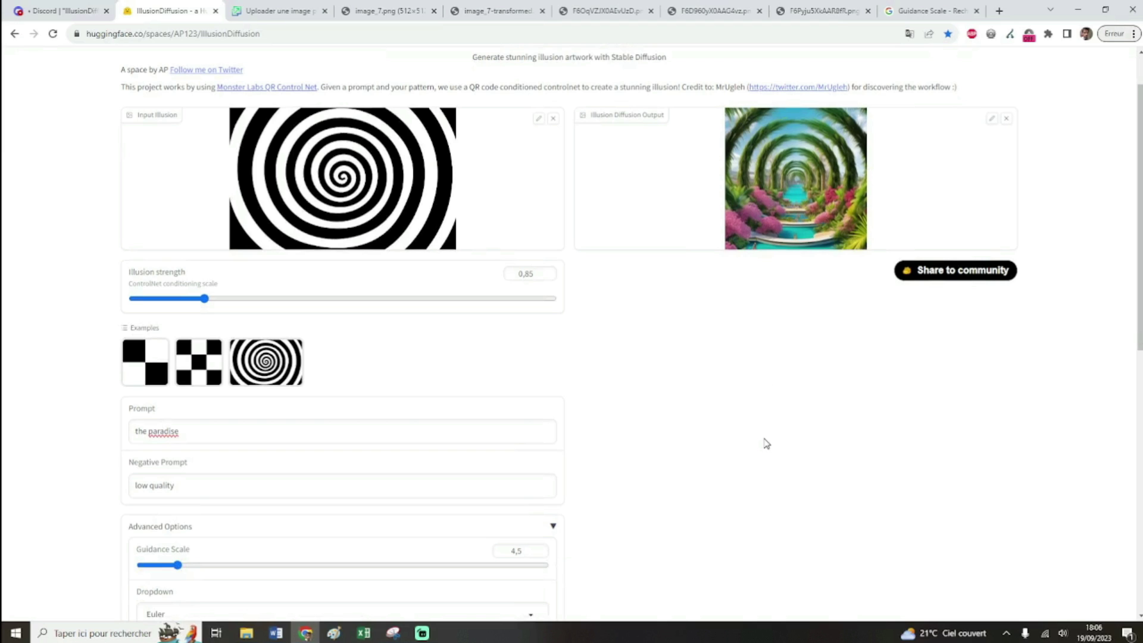
pyautogui.scroll(1, 766, 443)
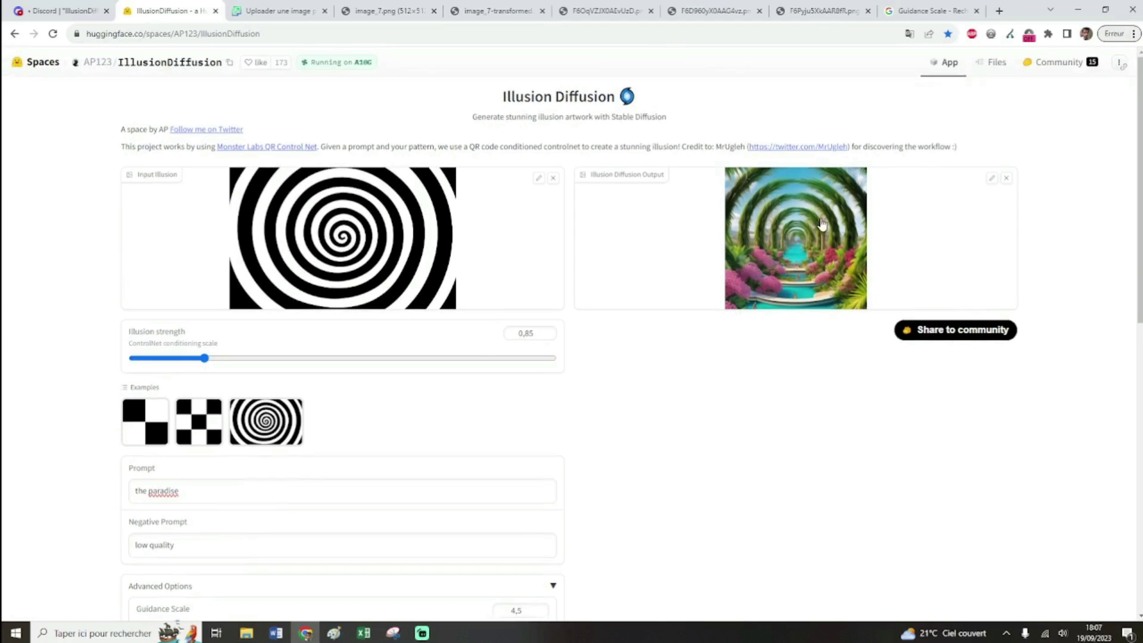
pyautogui.scroll(-1, 369, 355)
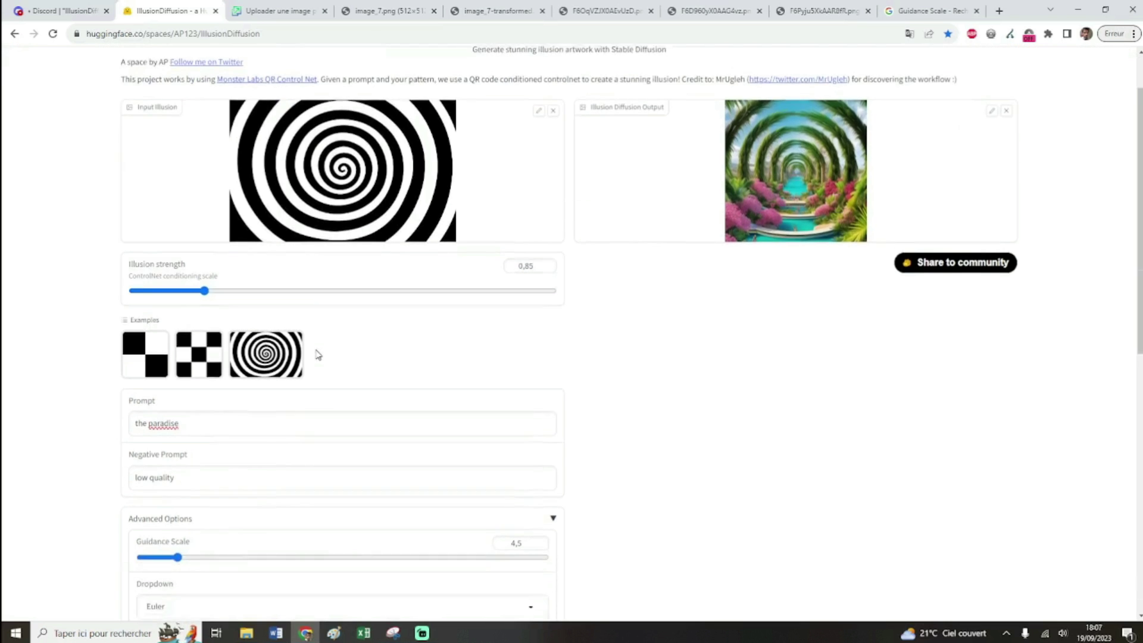
pyautogui.scroll(-2, 316, 355)
pyautogui.moveTo(178, 446); pyautogui.dragTo(186, 454)
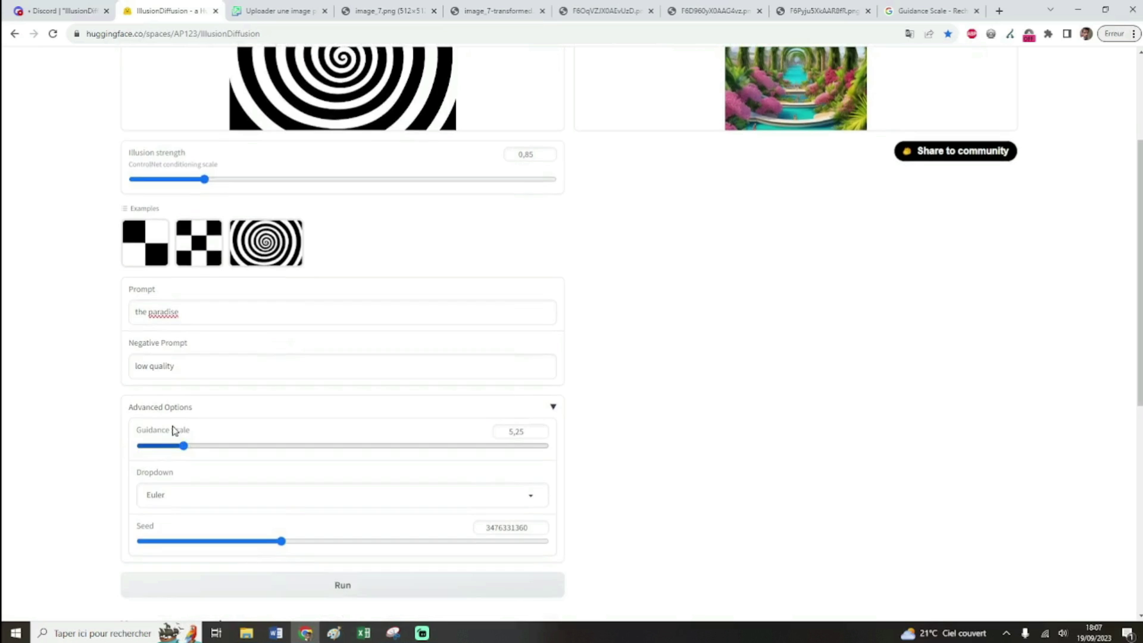
# - Set the Illusion strength to 0,91 and generate the spiral image again
pyautogui.scroll(2, 193, 431)
pyautogui.moveTo(204, 298); pyautogui.dragTo(210, 298)
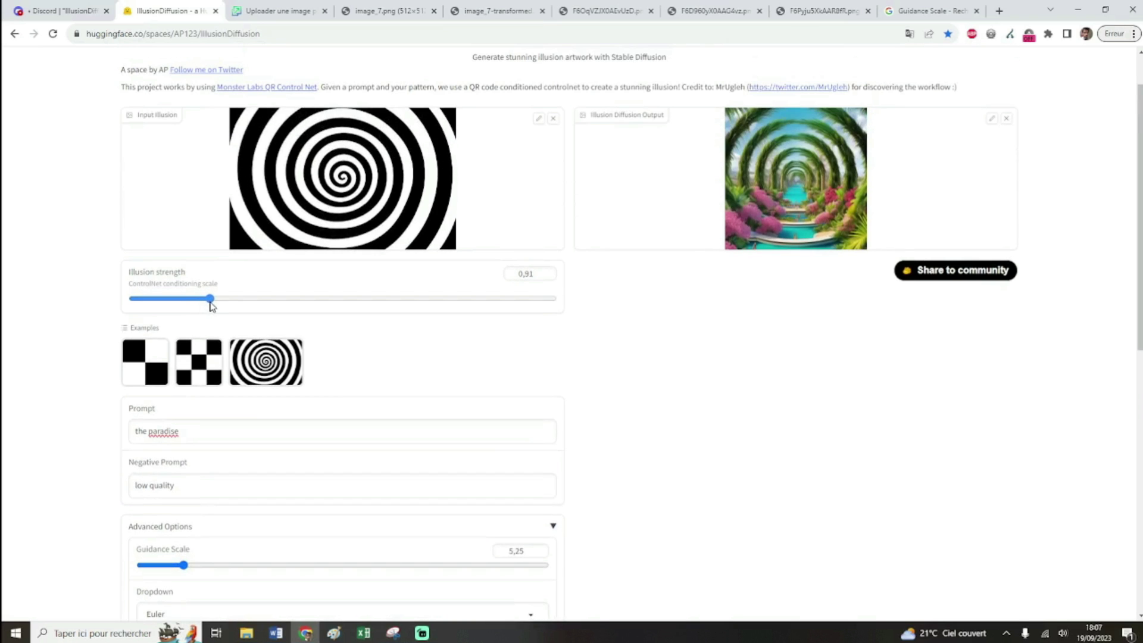
pyautogui.scroll(-3, 454, 357)
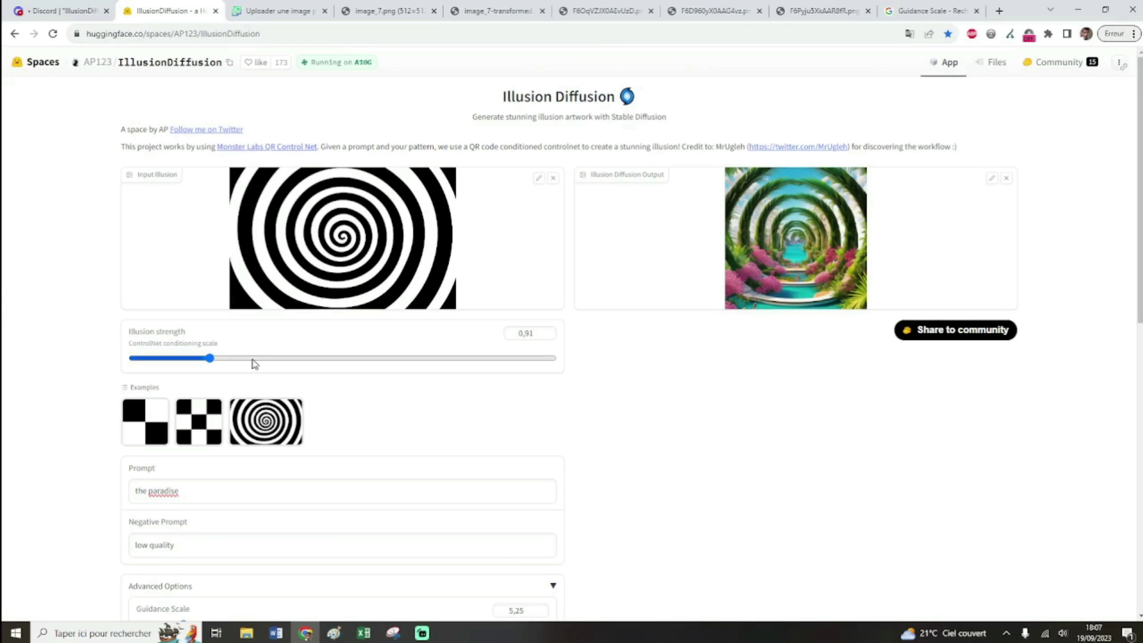
# - Set the Guidance Scale to 7,25 and generate another image from the spiral pattern
pyautogui.scroll(-3, 241, 369)
pyautogui.moveTo(194, 452); pyautogui.dragTo(199, 449)
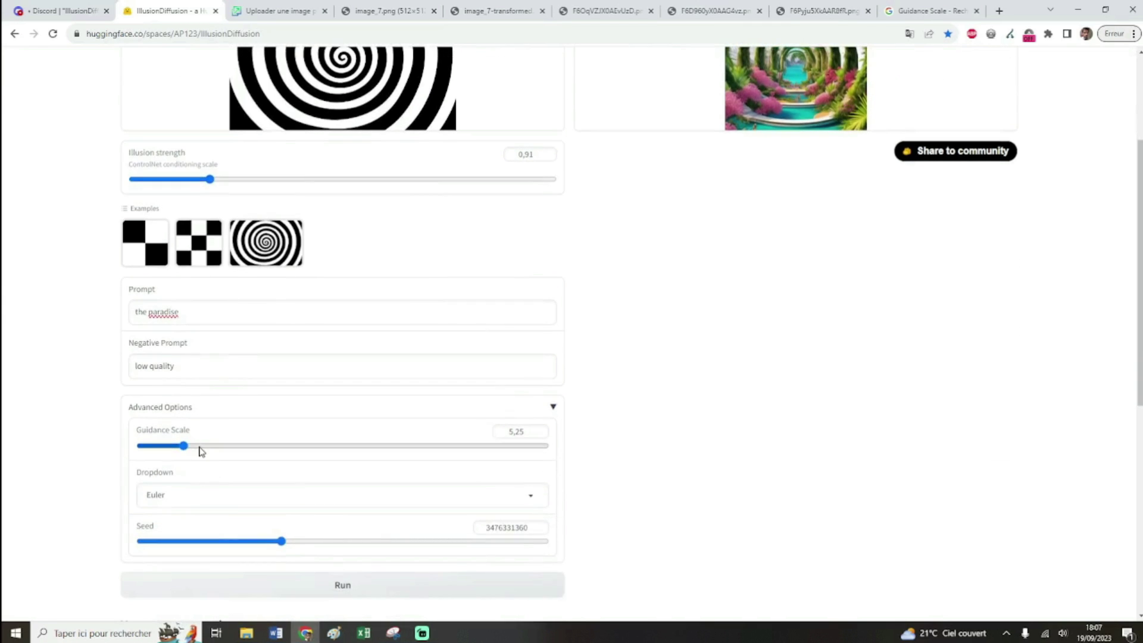
pyautogui.click(337, 586)
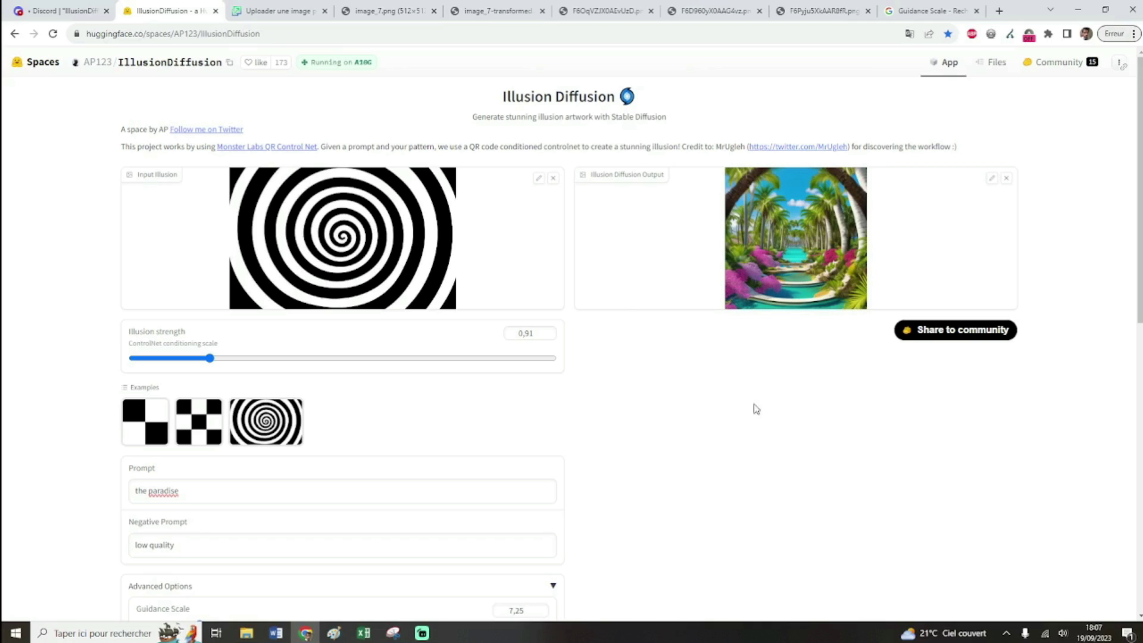
# - Switch to the IllusionDiffusion thread in Discord to examine the before-and-after upscale images, and view the original image_7.png full size
pyautogui.click(64, 12)
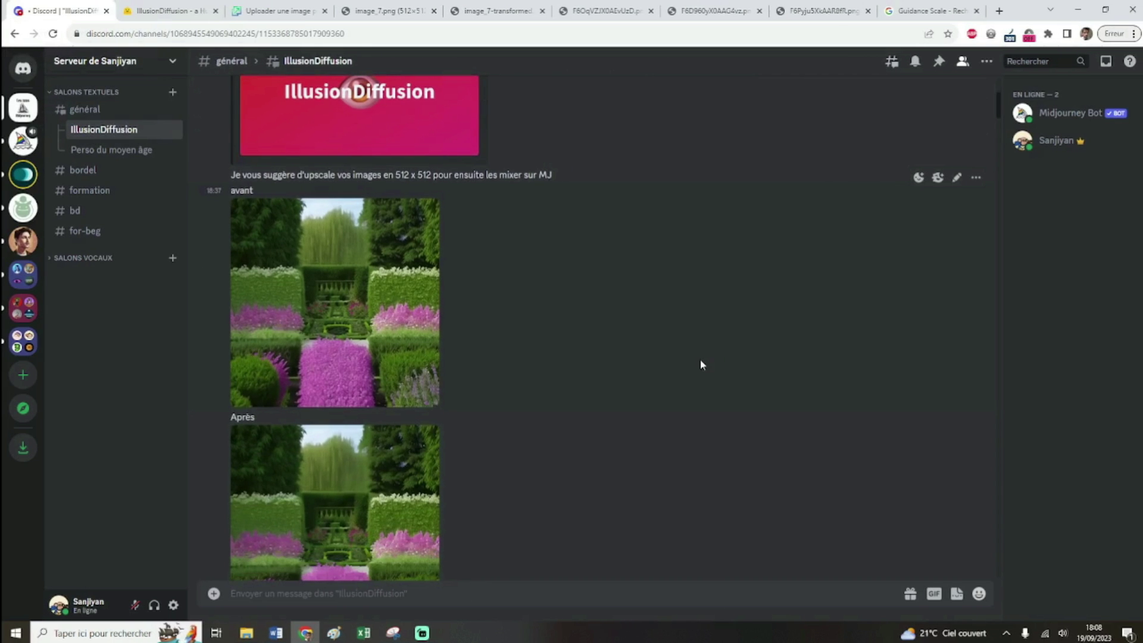
pyautogui.scroll(-1, 700, 364)
pyautogui.scroll(2, 700, 364)
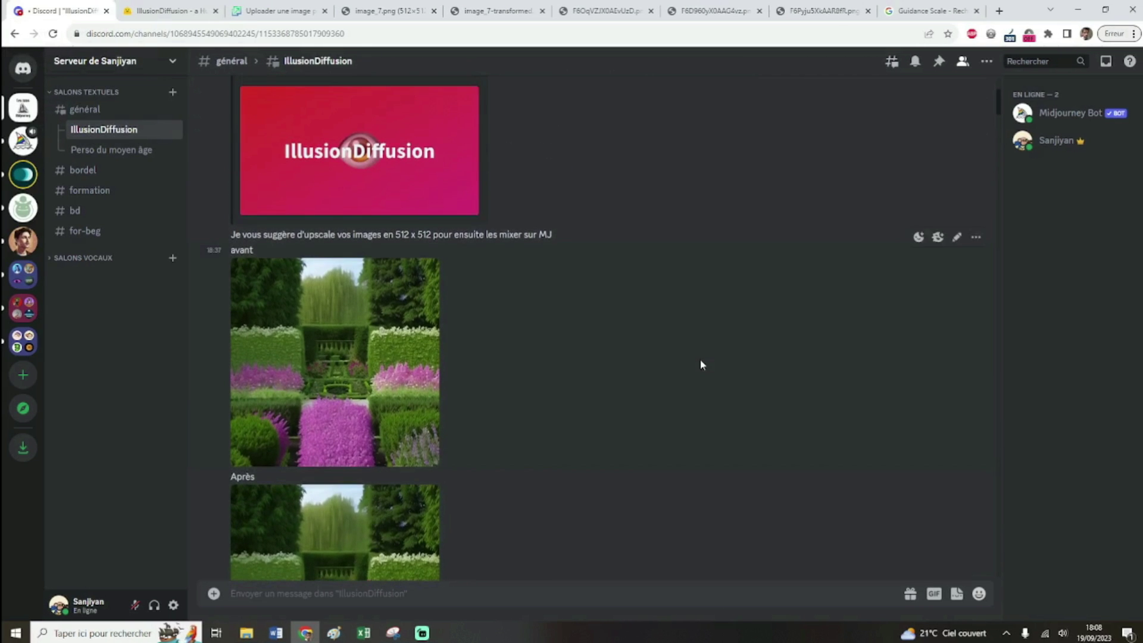
pyautogui.scroll(-1, 700, 364)
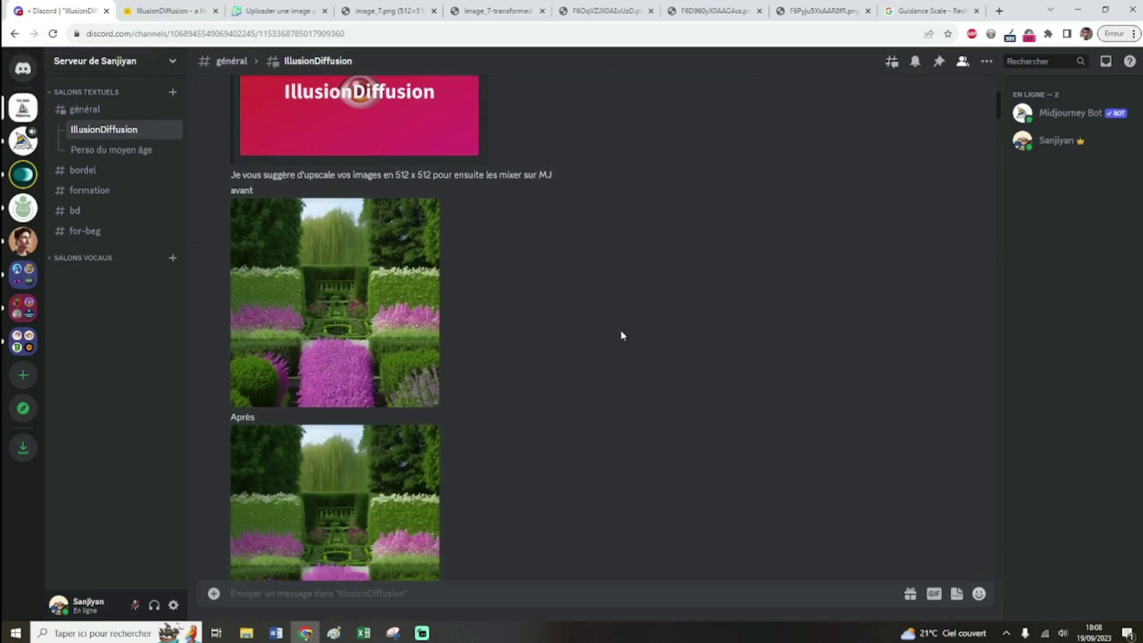
pyautogui.click(380, 318)
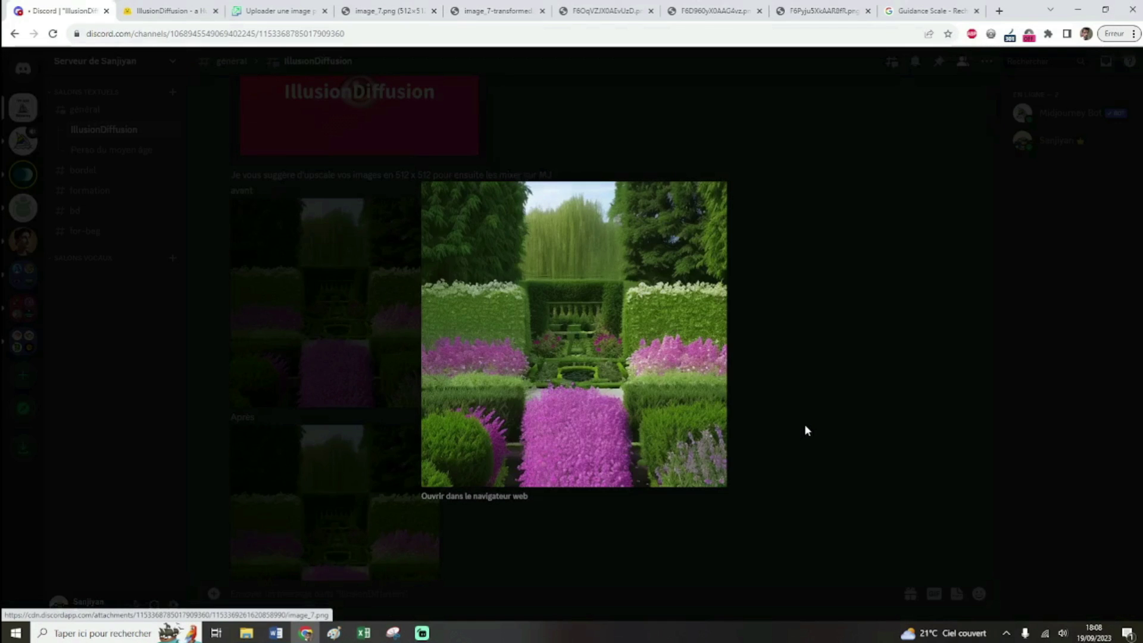
pyautogui.click(805, 424)
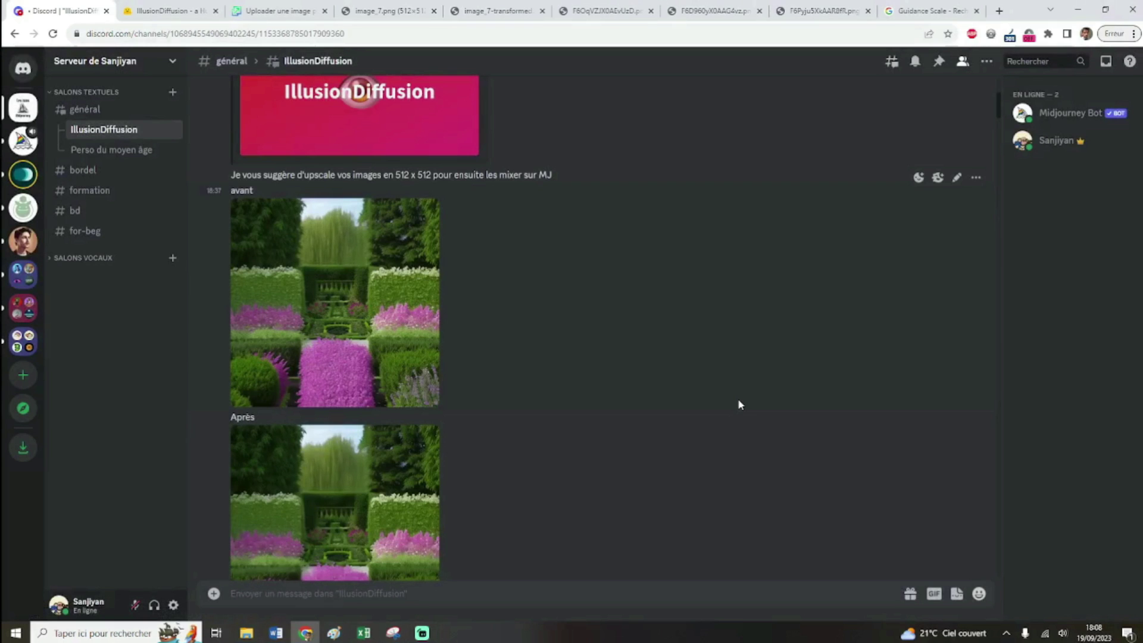
pyautogui.click(382, 7)
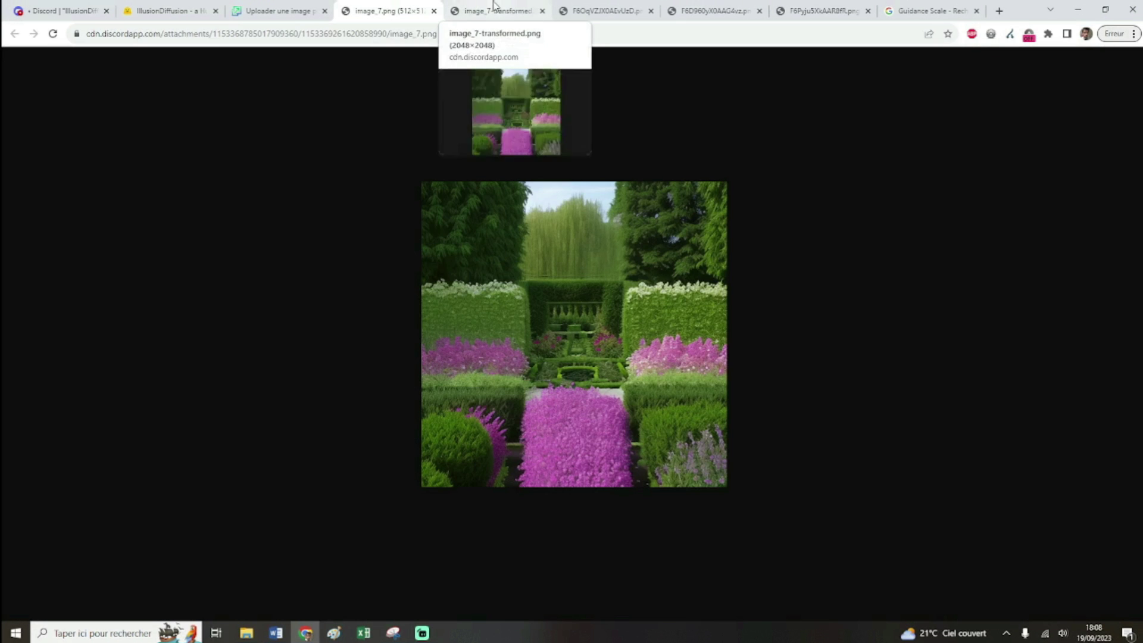
# - Check the Upscale.media upload page, and view the upscaled image_7-transformed.png to compare it with the original
pyautogui.click(263, 5)
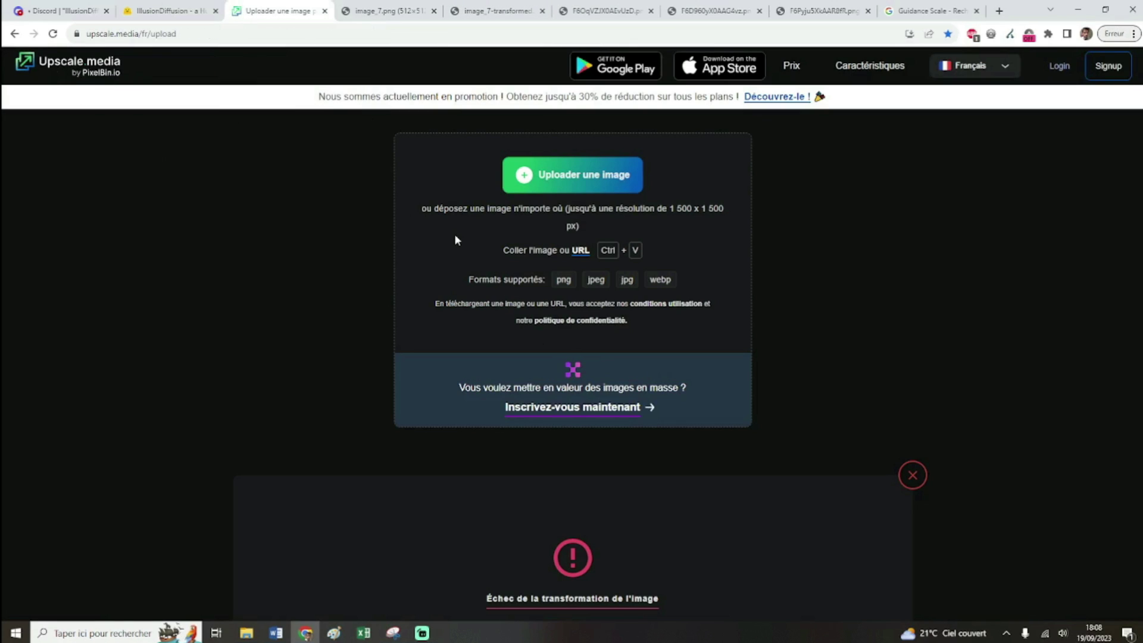
pyautogui.click(494, 10)
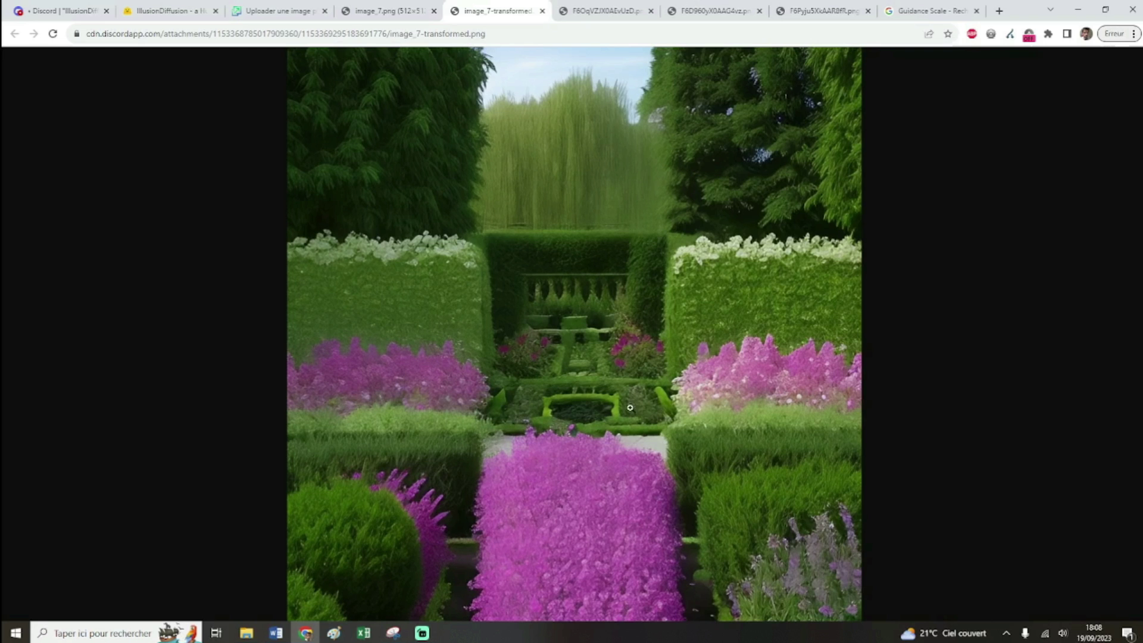
# - Return to the IllusionDiffusion thread in Discord and start a Midjourney /blend command below the first garden grid
pyautogui.click(60, 11)
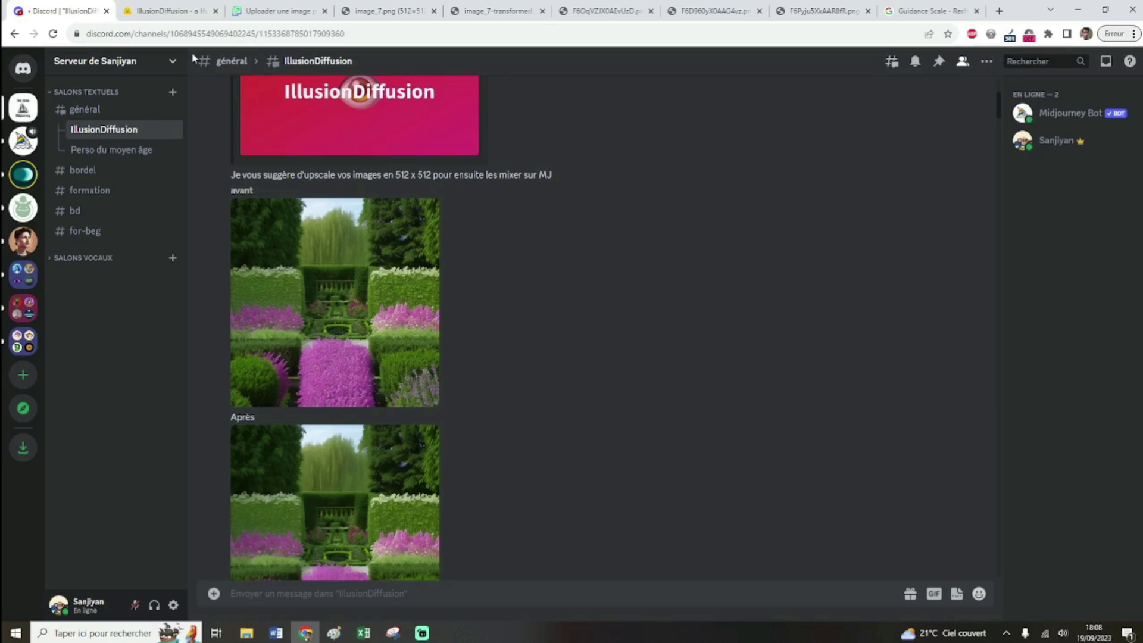
pyautogui.scroll(-5, 663, 323)
pyautogui.scroll(-4, 662, 322)
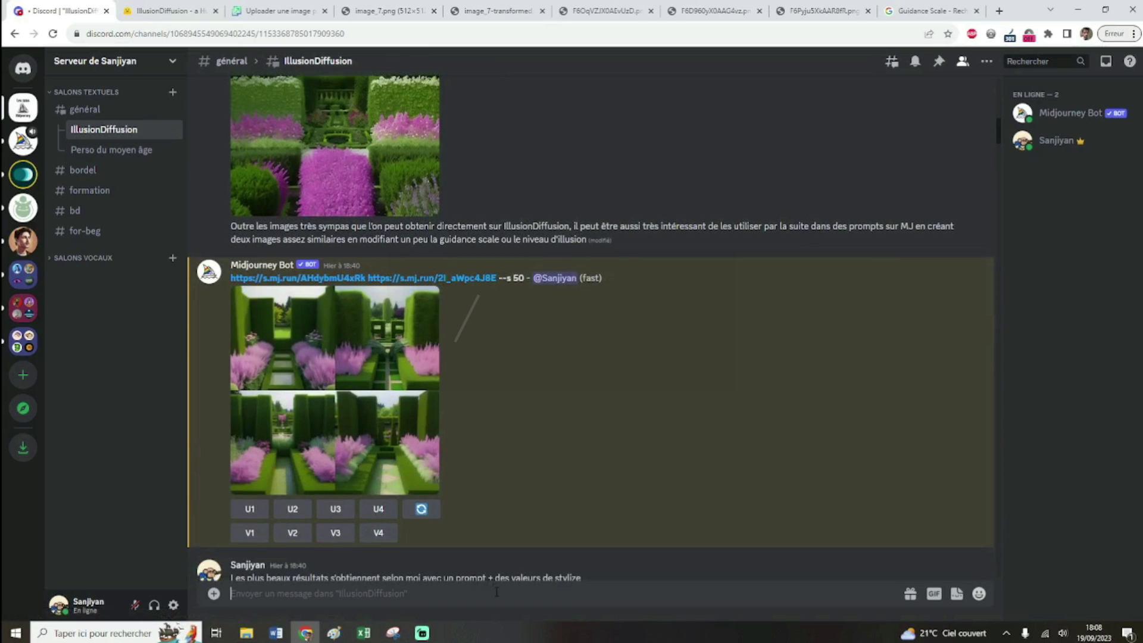
pyautogui.write('/ble')
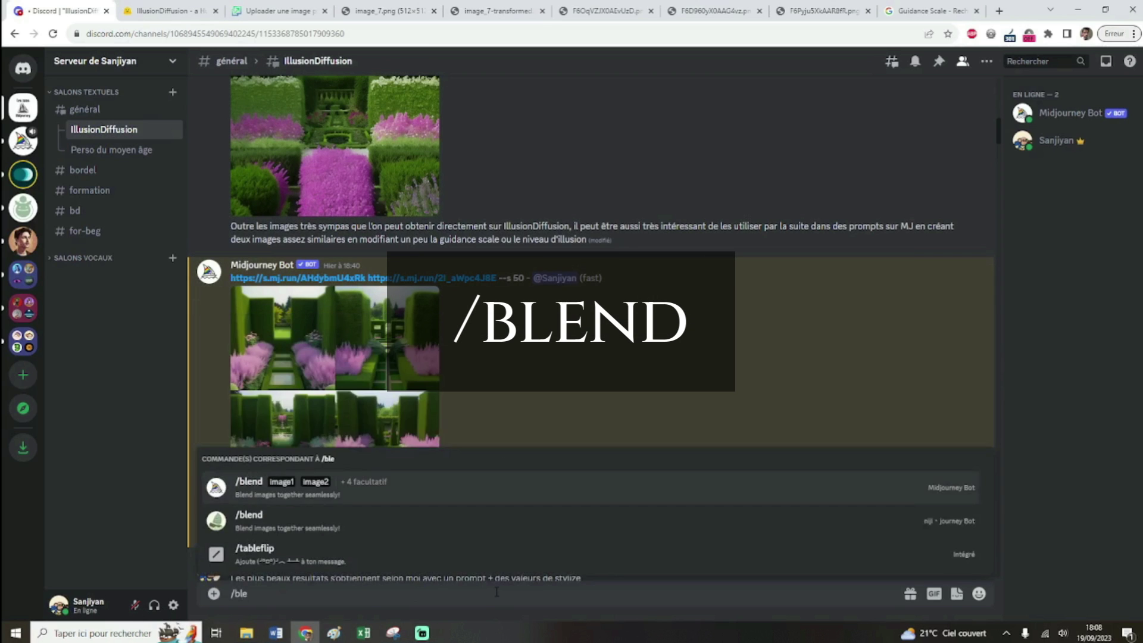
pyautogui.press('Return')
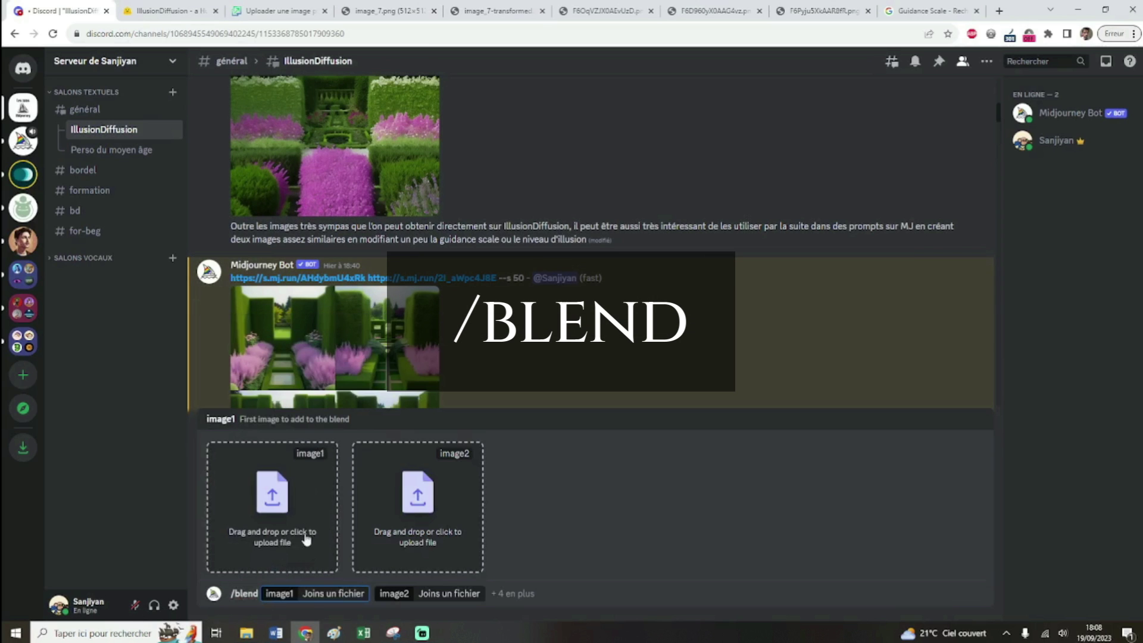
# - Open the two source images of the first garden grid in separate browser tabs and compare them
pyautogui.click(344, 278)
pyautogui.click(210, 10)
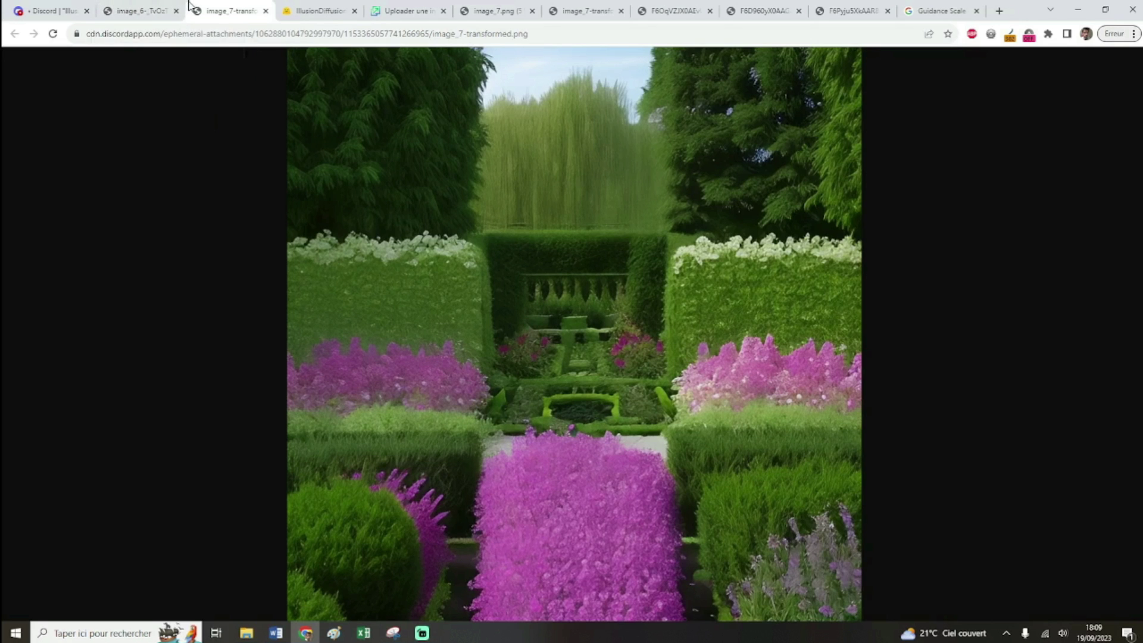
pyautogui.click(150, 6)
pyautogui.click(206, 7)
pyautogui.click(173, 7)
pyautogui.click(246, 6)
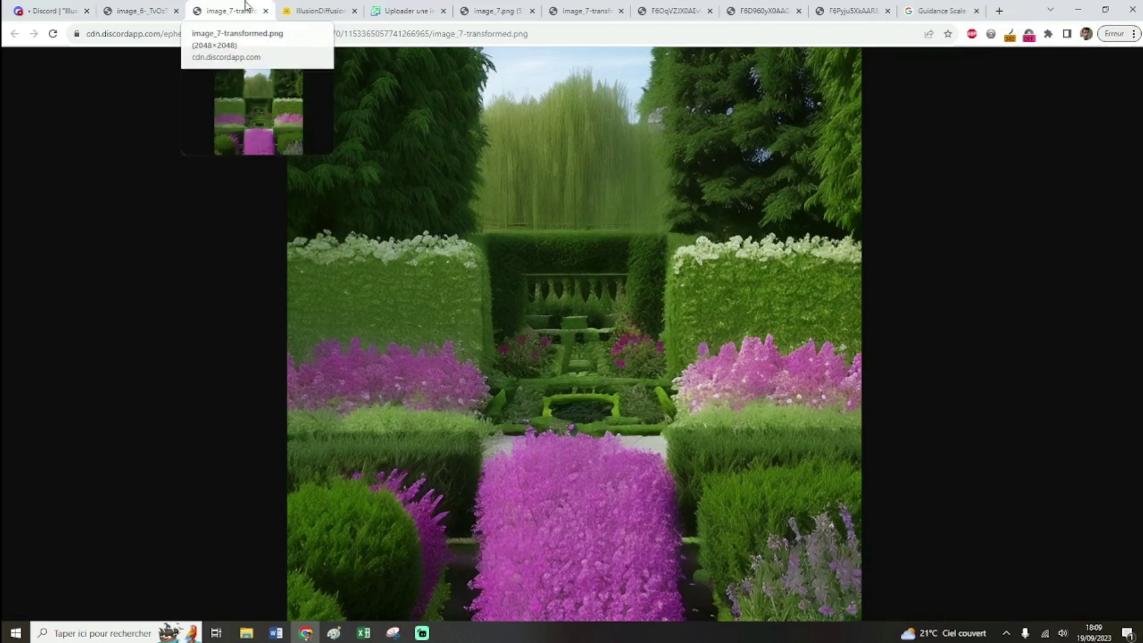
pyautogui.click(107, 8)
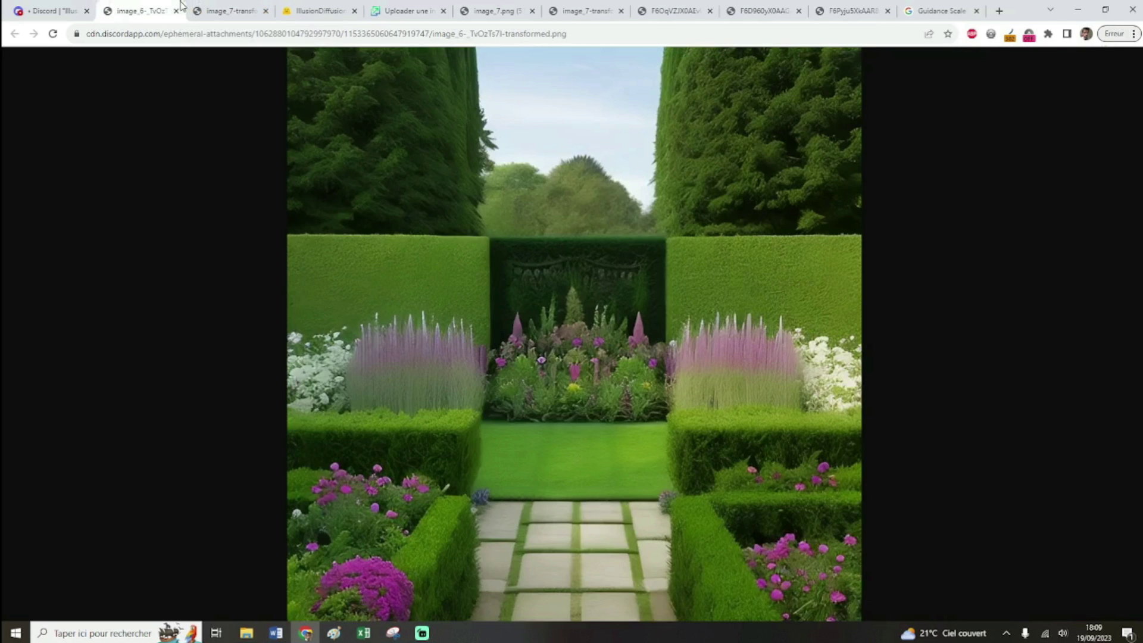
# - Add image_6-_TvOzTs7I-transformed.png as image1 and image_7-transformed.png as image2 of the /blend command
pyautogui.click(56, 11)
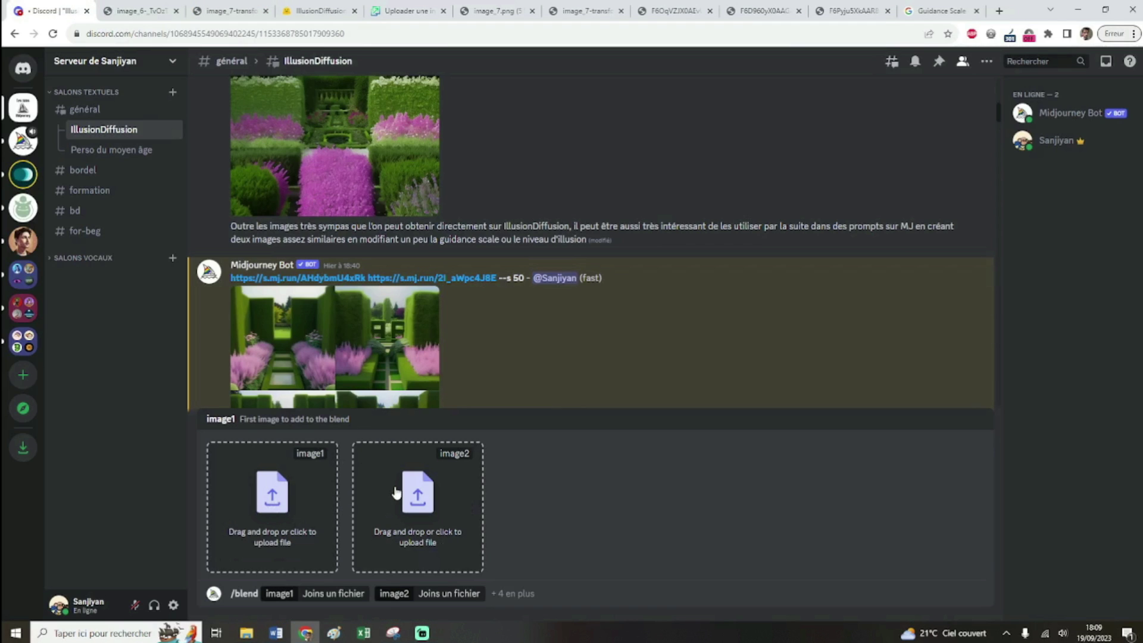
pyautogui.click(139, 11)
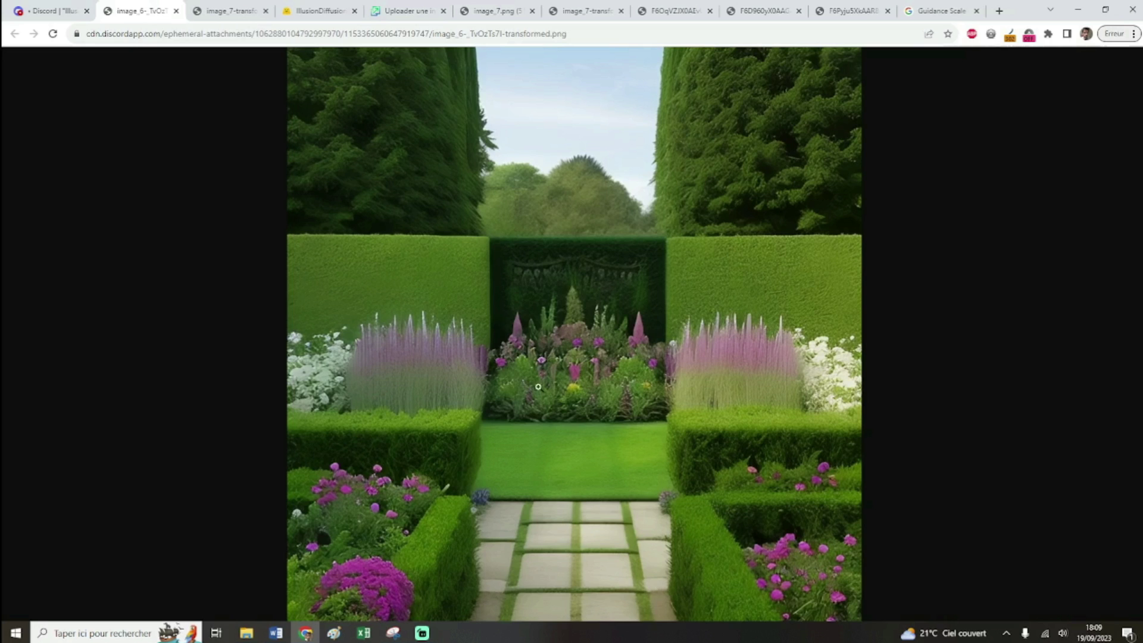
pyautogui.click(58, 11)
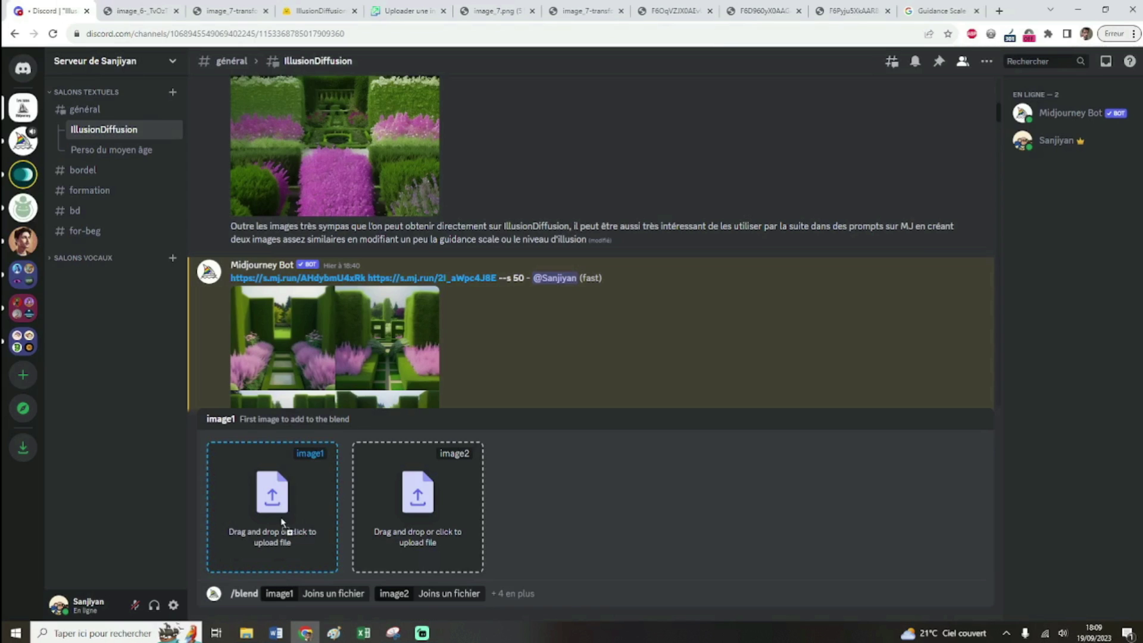
pyautogui.moveTo(283, 523); pyautogui.dragTo(283, 522)
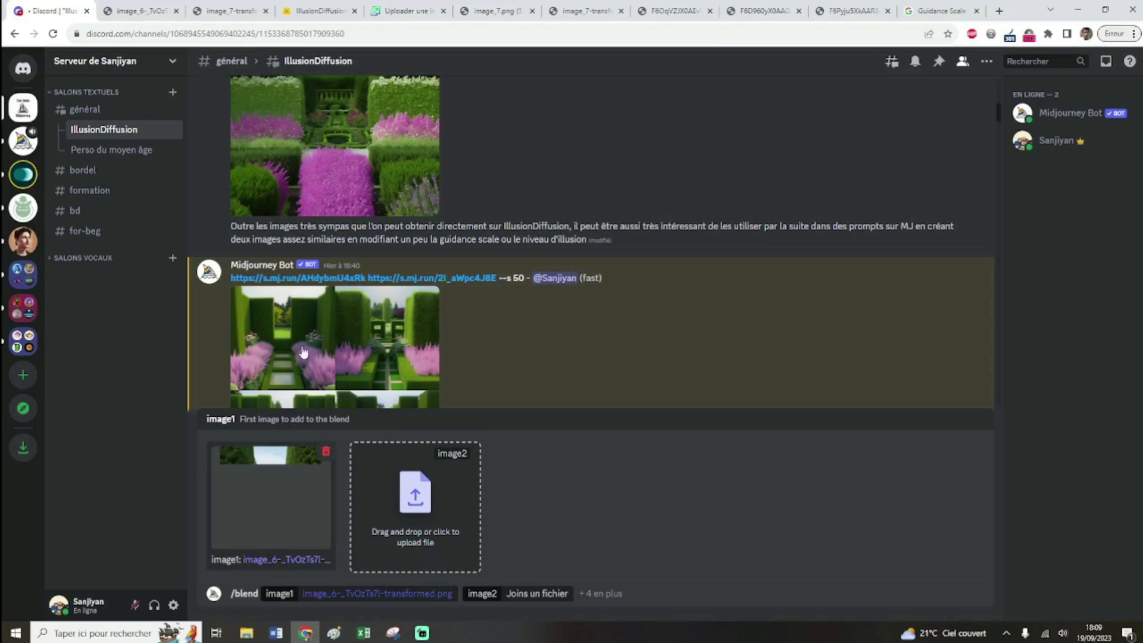
pyautogui.click(220, 11)
pyautogui.moveTo(381, 330); pyautogui.dragTo(408, 506)
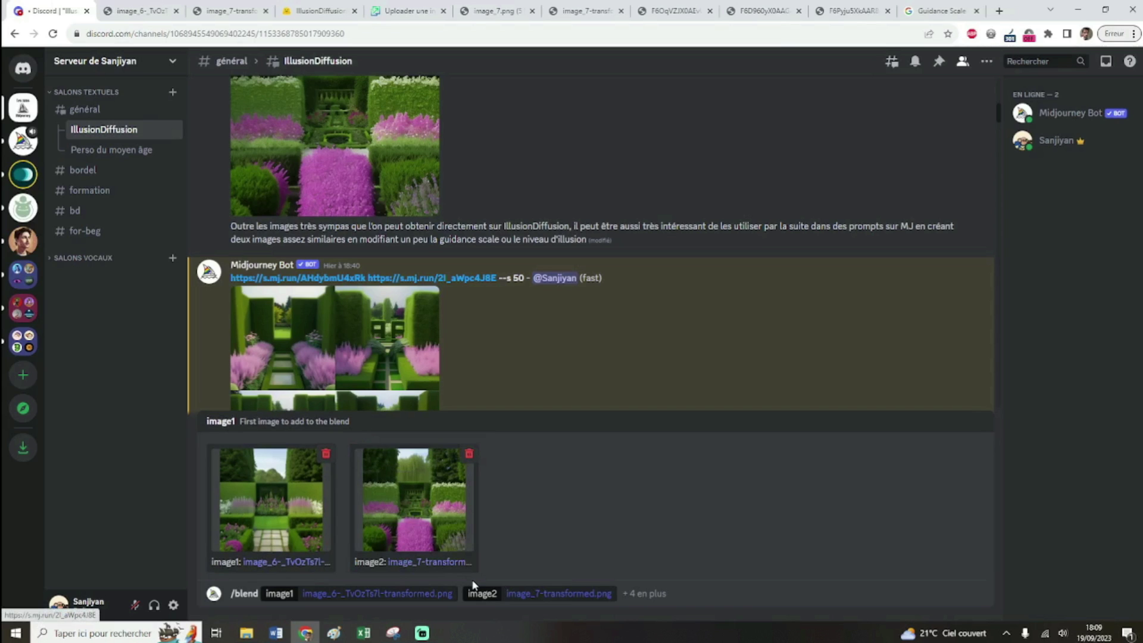
# - Remove the attached images and discard the unsent /blend command
pyautogui.click(469, 455)
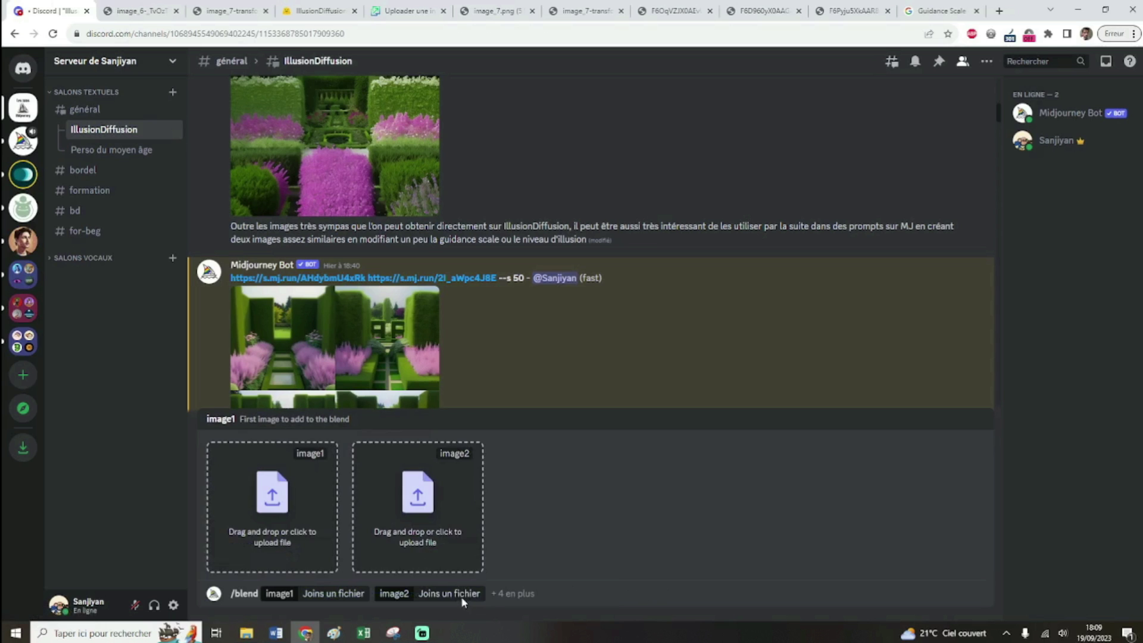
pyautogui.click(497, 594)
pyautogui.press('Escape')
# - View the Midjourney garden grid made with --s 50 full size in the browser, and return to the Discord thread
pyautogui.click(374, 388)
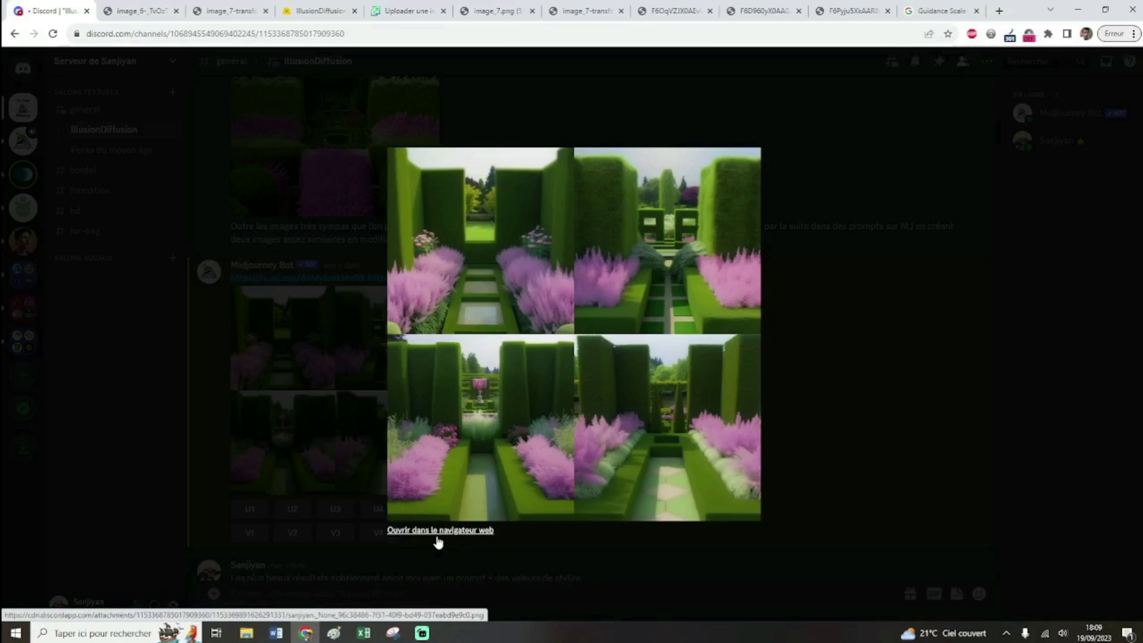
pyautogui.click(458, 530)
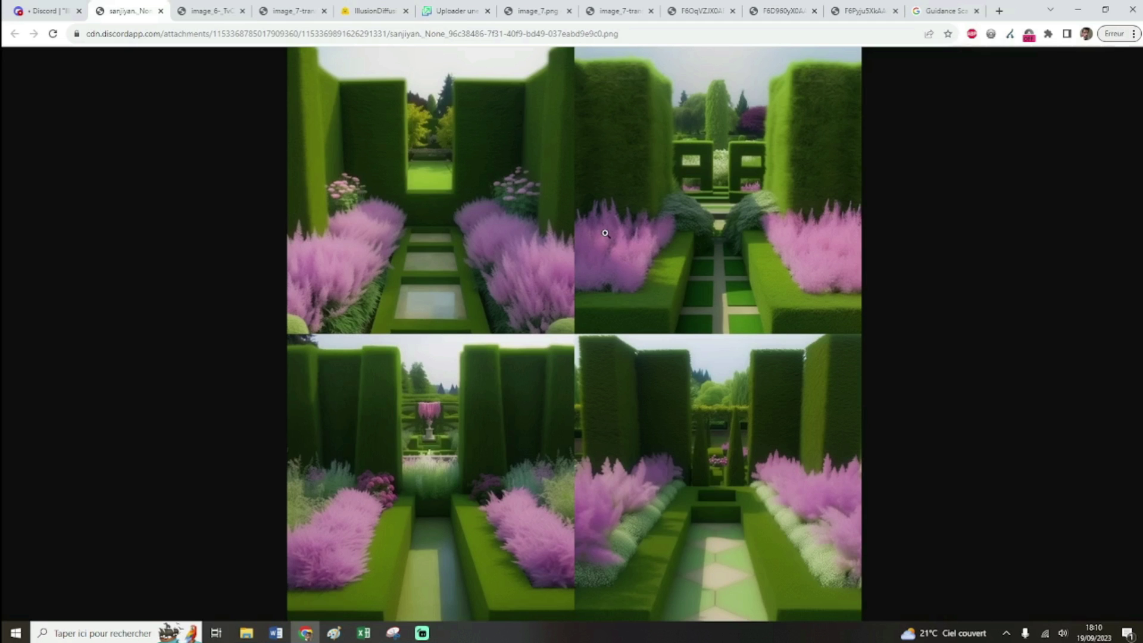
pyautogui.click(48, 11)
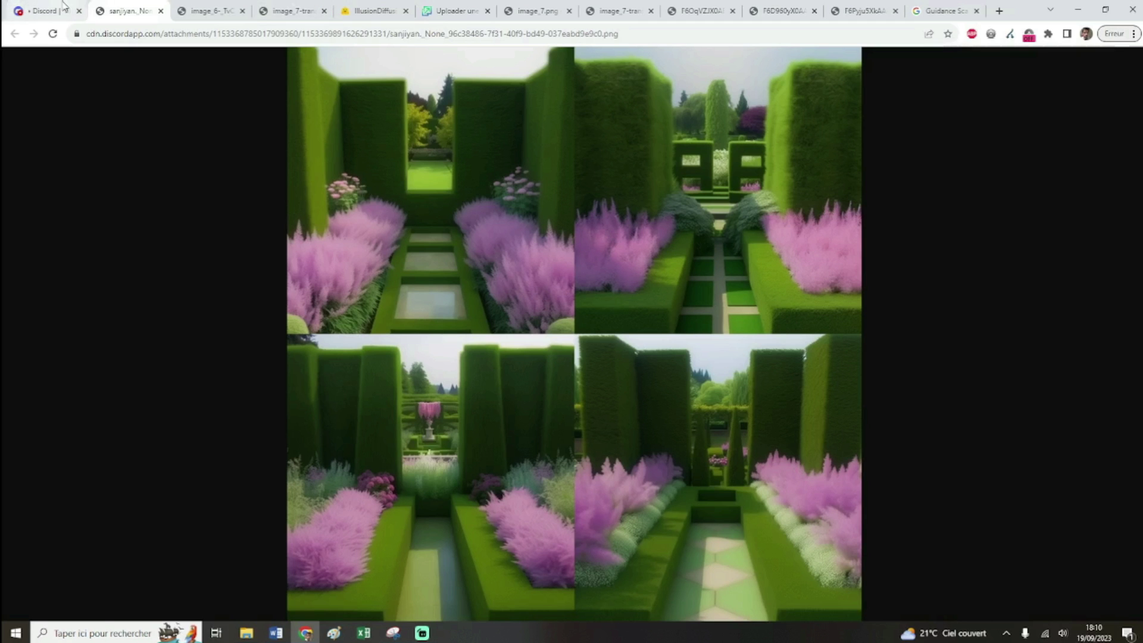
# - Examine the prompt of the second garden grid, highlighting the text "a garden" and the parameters --iw 2 --s 500
pyautogui.click(293, 330)
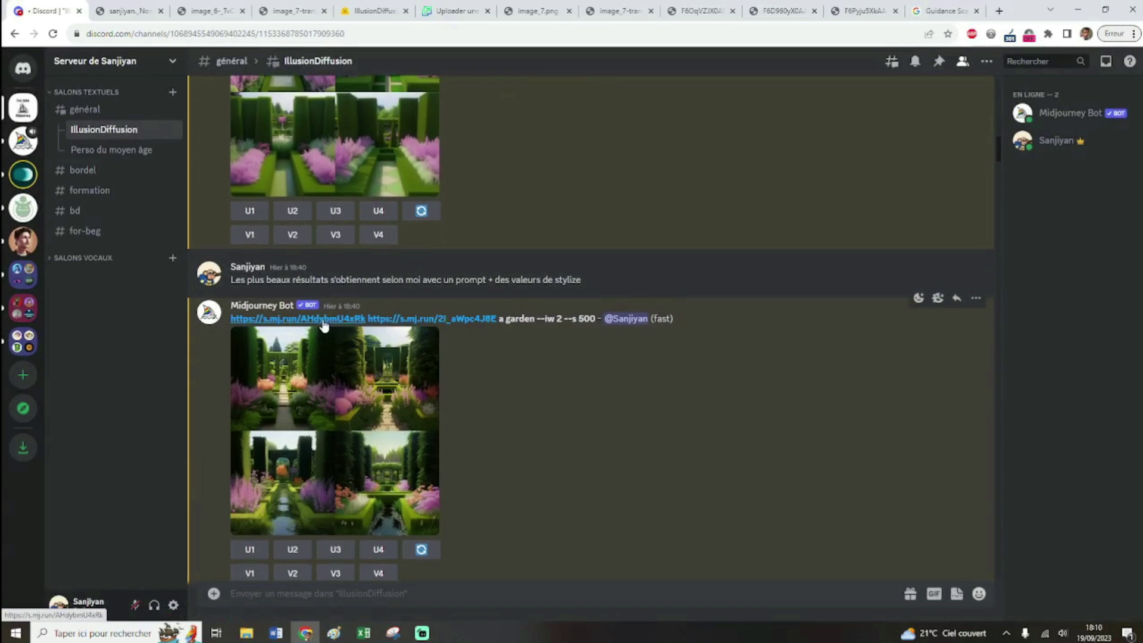
pyautogui.moveTo(499, 319); pyautogui.dragTo(527, 317)
pyautogui.click(591, 363)
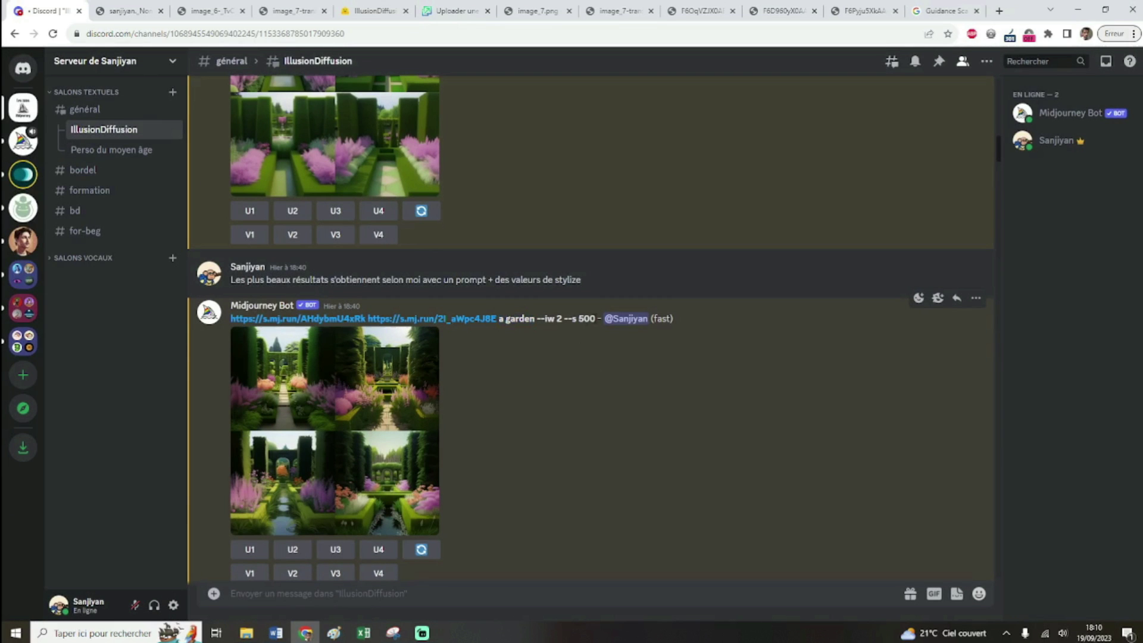
pyautogui.moveTo(595, 320); pyautogui.dragTo(519, 327)
pyautogui.click(519, 327)
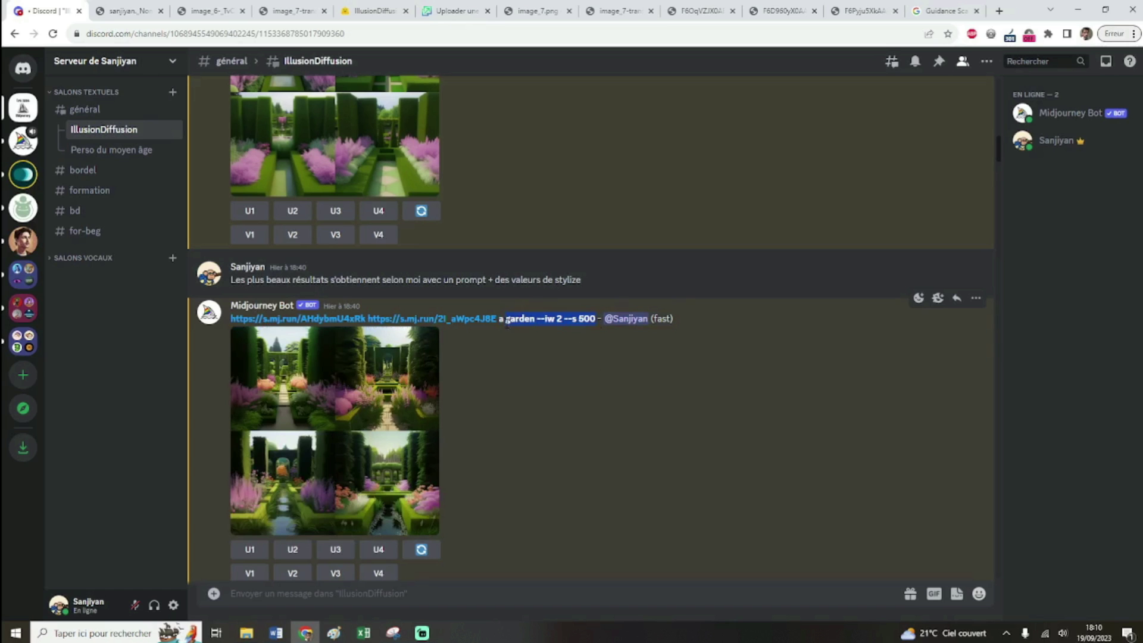
# - Open the --s 500 garden grid in the browser, enlarge it, and inspect the details of all four images
pyautogui.click(355, 421)
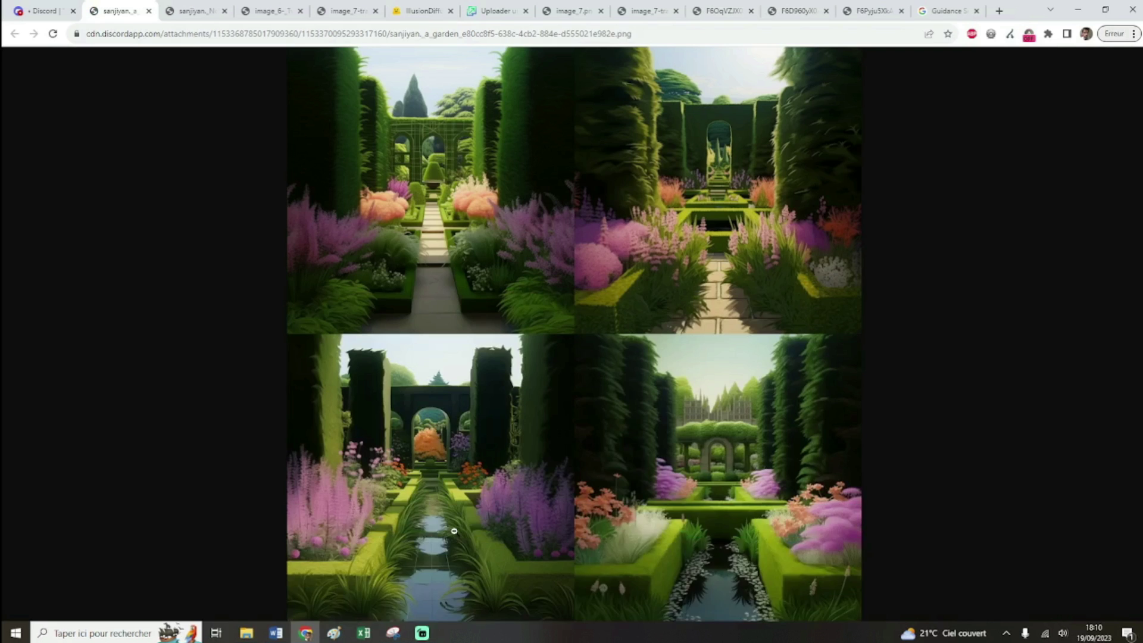
pyautogui.click(455, 535)
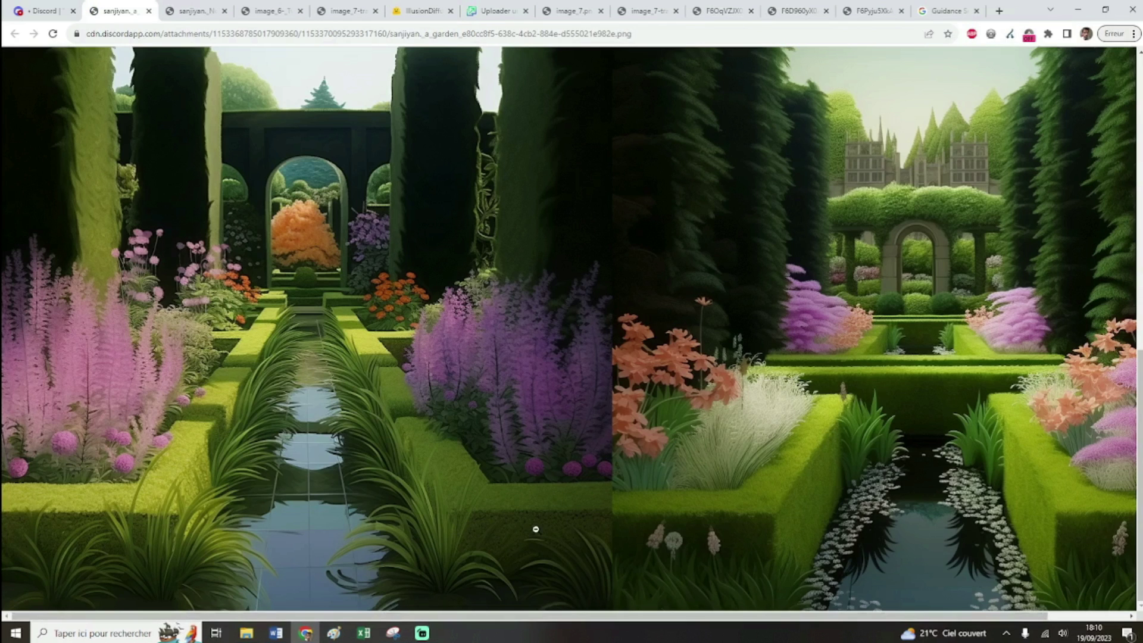
pyautogui.hscroll(2, 494, 548)
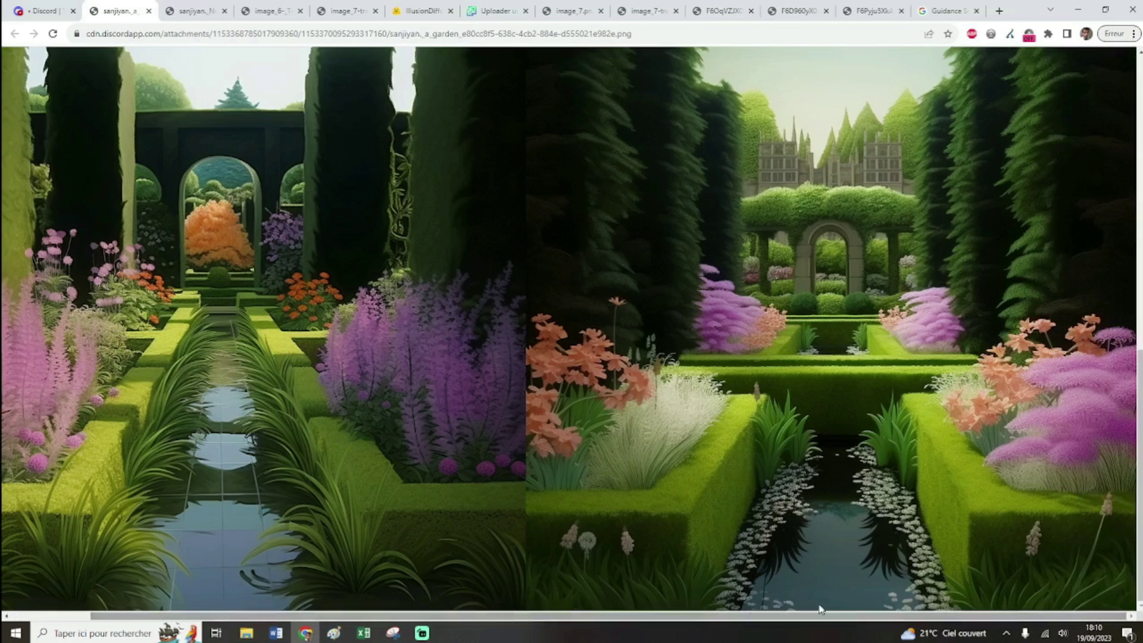
pyautogui.scroll(1, 947, 478)
pyautogui.scroll(8, 947, 478)
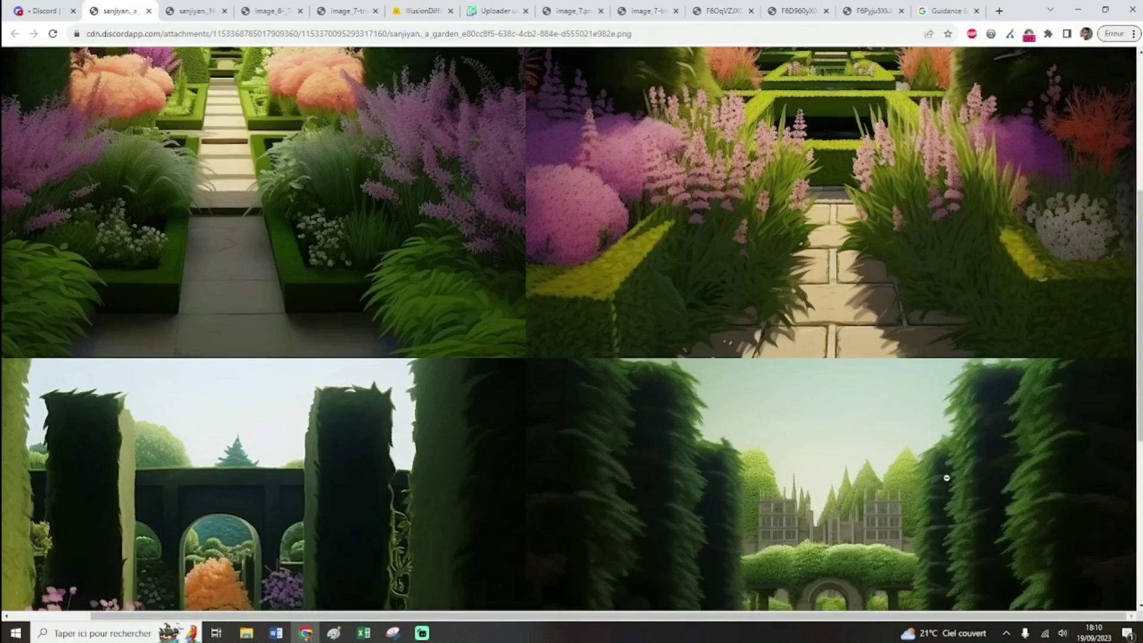
pyautogui.scroll(-1, 932, 500)
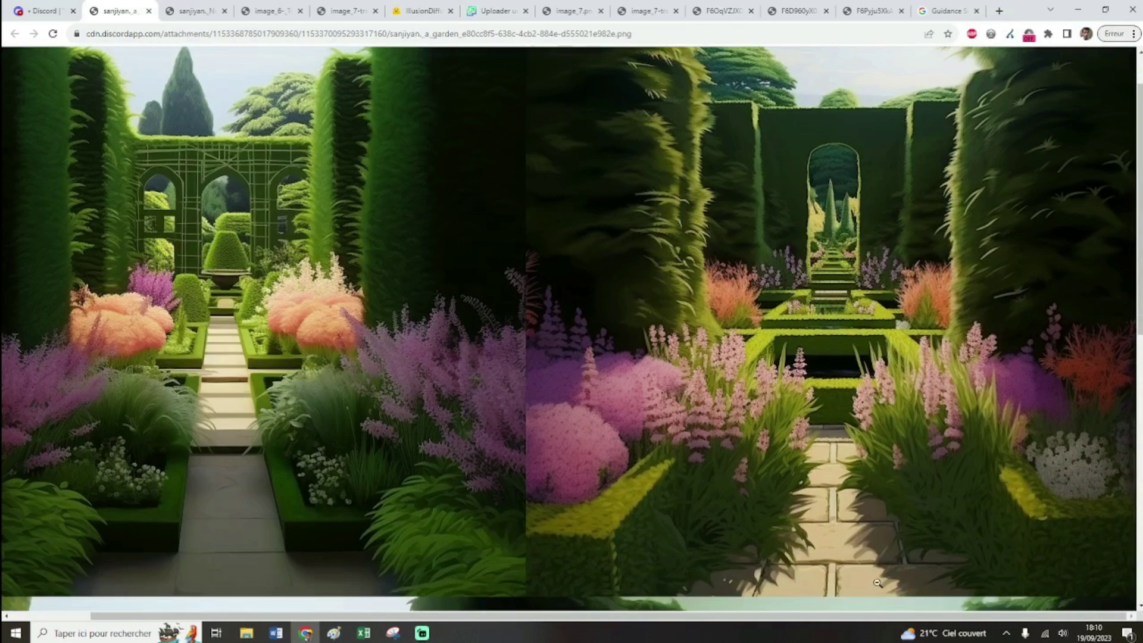
pyautogui.hscroll(-2, 675, 613)
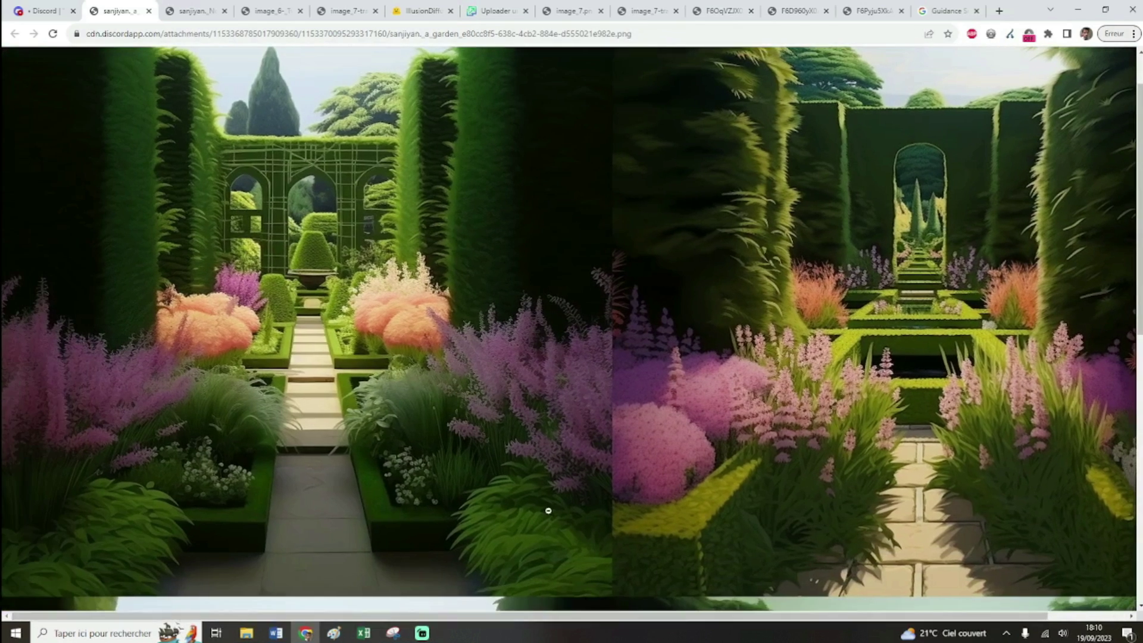
pyautogui.scroll(1, 546, 509)
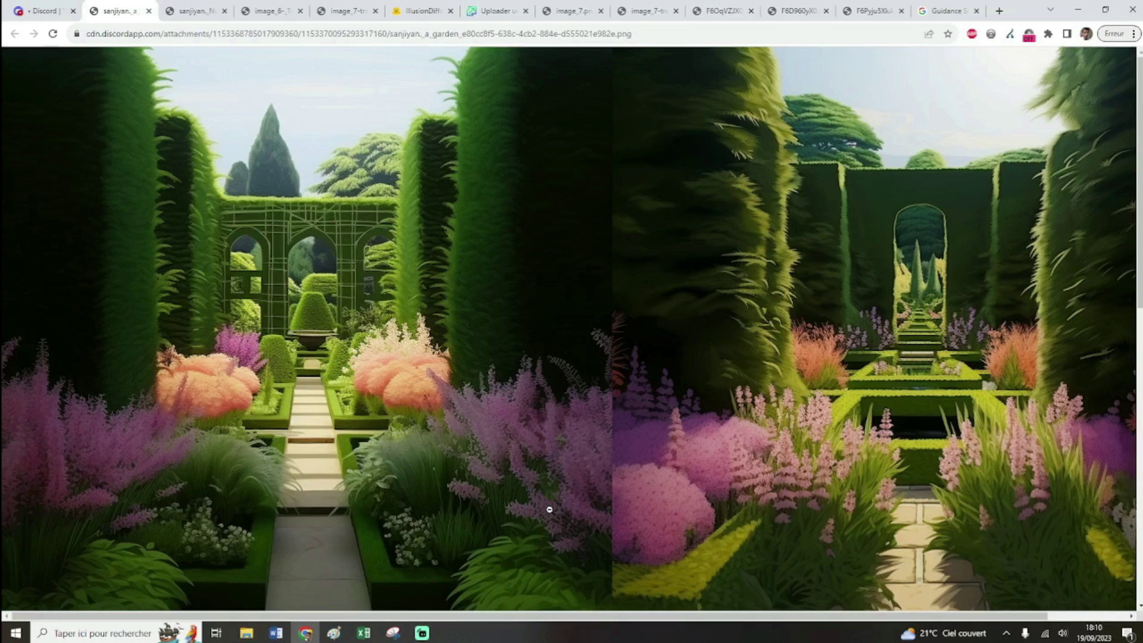
pyautogui.scroll(-10, 549, 509)
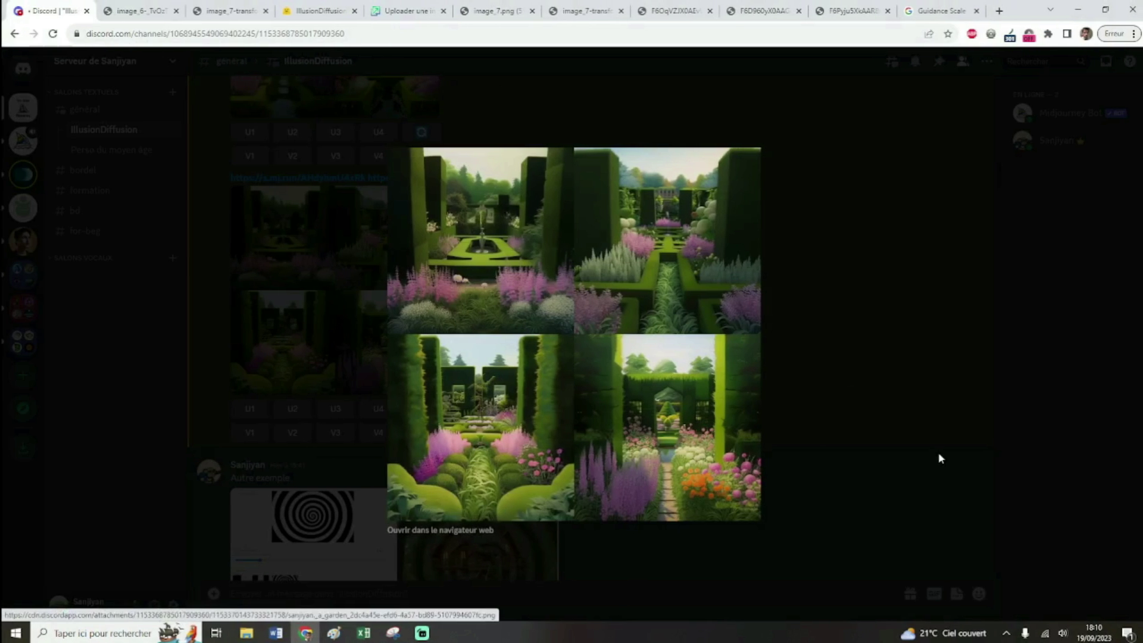
# - Close the enlarged third garden grid and compare its prompt parameters with those of the preceding grid
pyautogui.click(938, 457)
pyautogui.moveTo(594, 178); pyautogui.dragTo(572, 178)
pyautogui.scroll(4, 623, 290)
pyautogui.moveTo(594, 140); pyautogui.dragTo(570, 139)
pyautogui.scroll(-7, 617, 324)
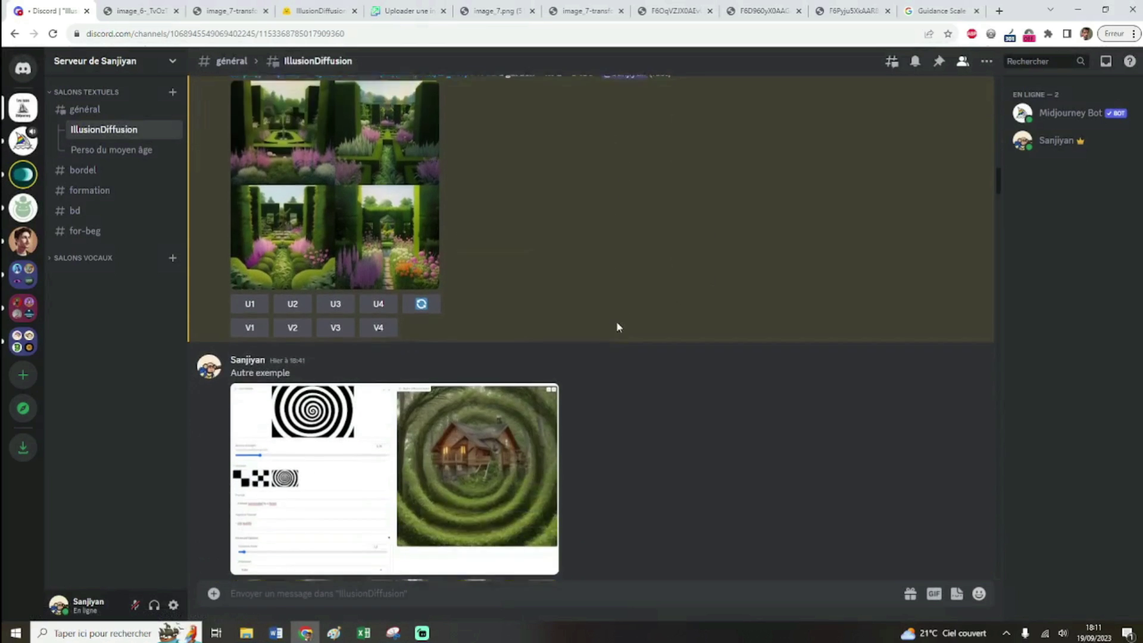
# - Enlarge the spiral house example's settings screenshot and its generated forest house images to examine them
pyautogui.click(437, 334)
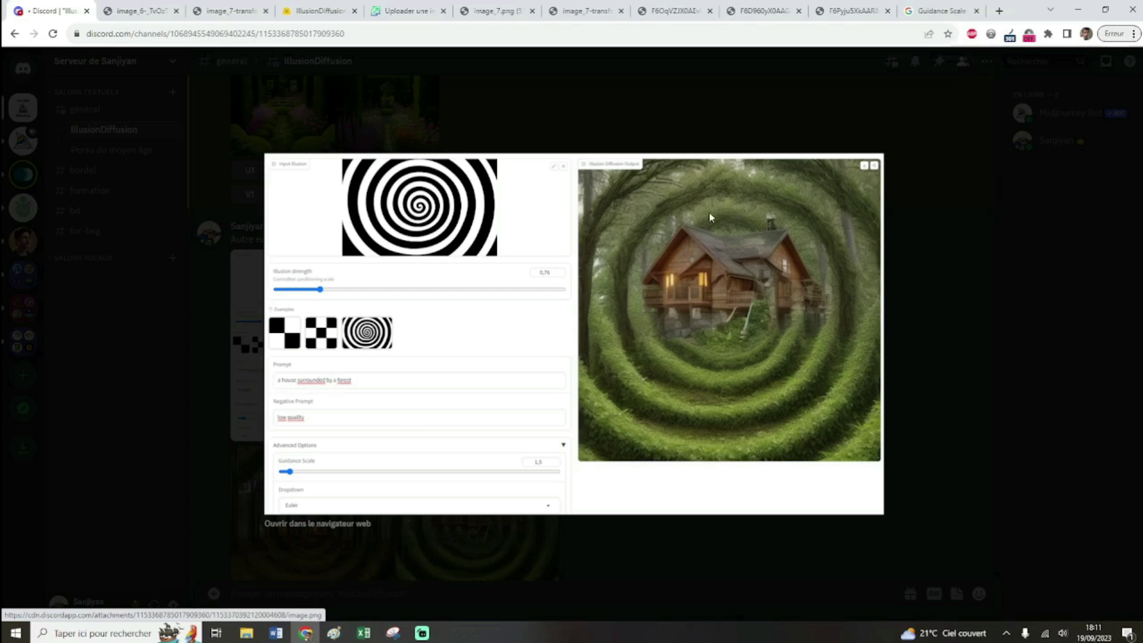
pyautogui.click(983, 352)
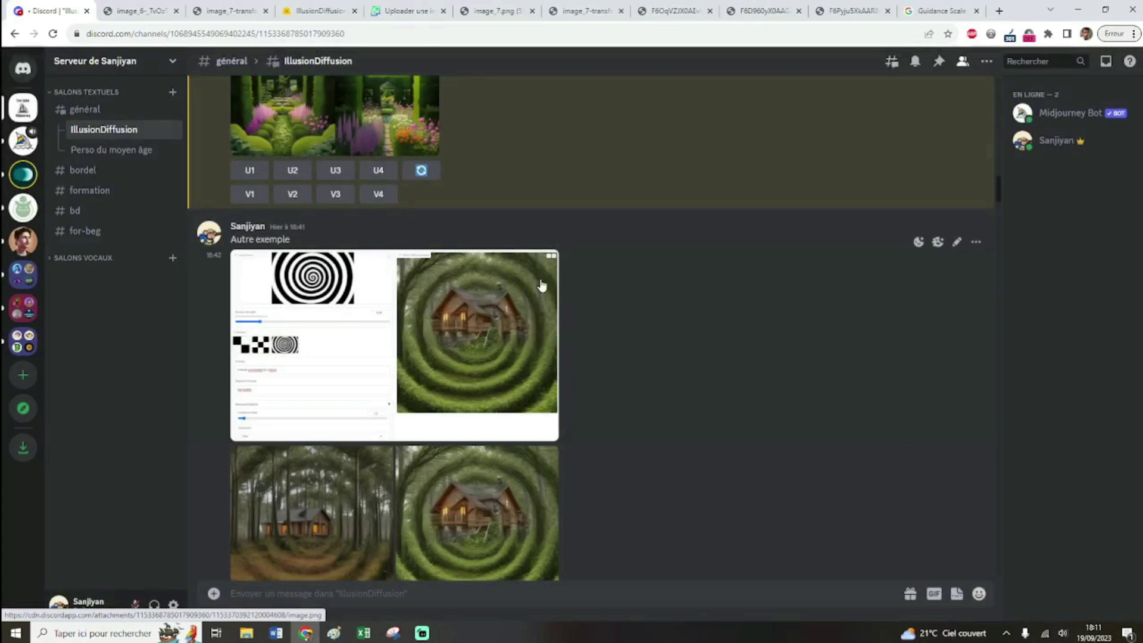
pyautogui.scroll(-3, 541, 285)
pyautogui.click(344, 335)
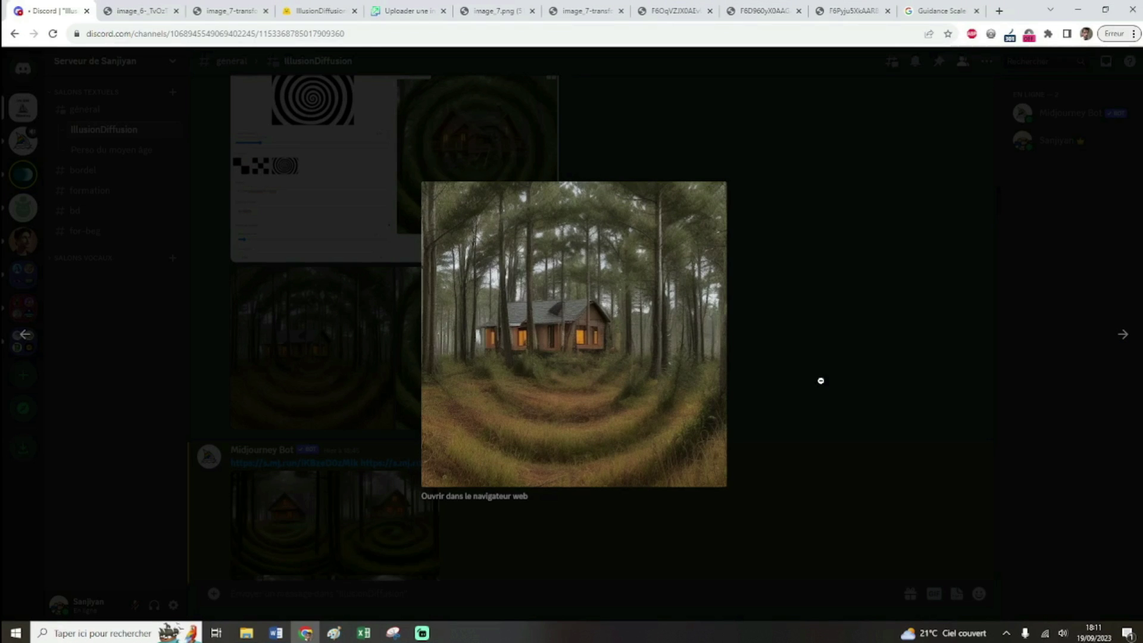
pyautogui.press('Left')
pyautogui.press('Left')
pyautogui.click(820, 380)
# - View the first Midjourney grid of the spiral forest house enlarged, and move on to the --iw 2 --s 50 grid
pyautogui.scroll(-3, 700, 352)
pyautogui.click(421, 361)
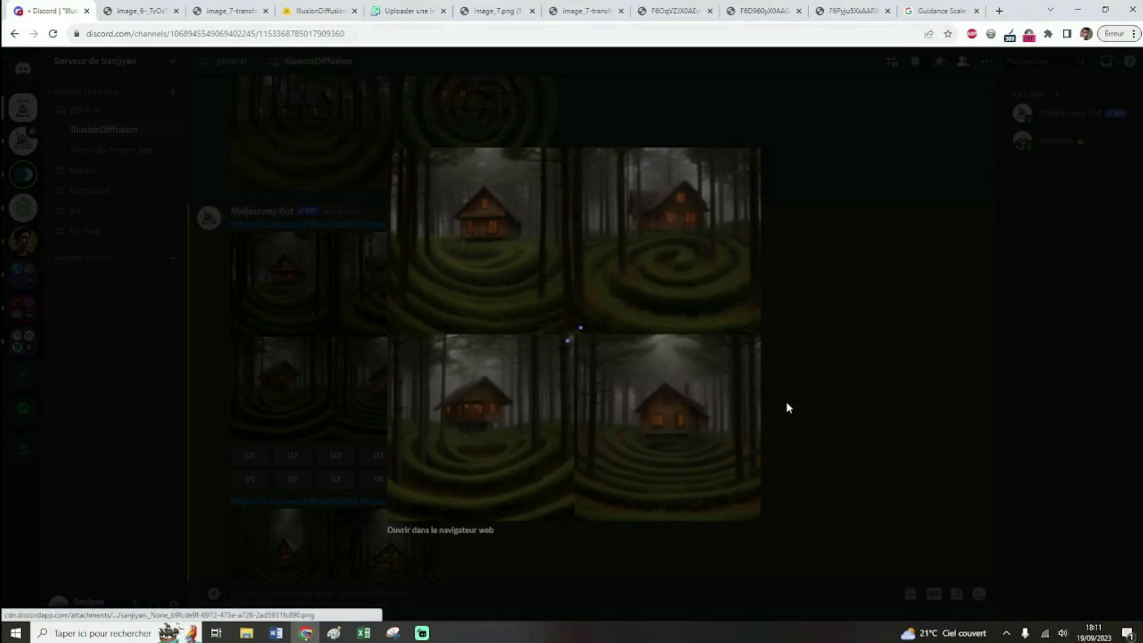
pyautogui.click(823, 409)
pyautogui.scroll(-1, 441, 333)
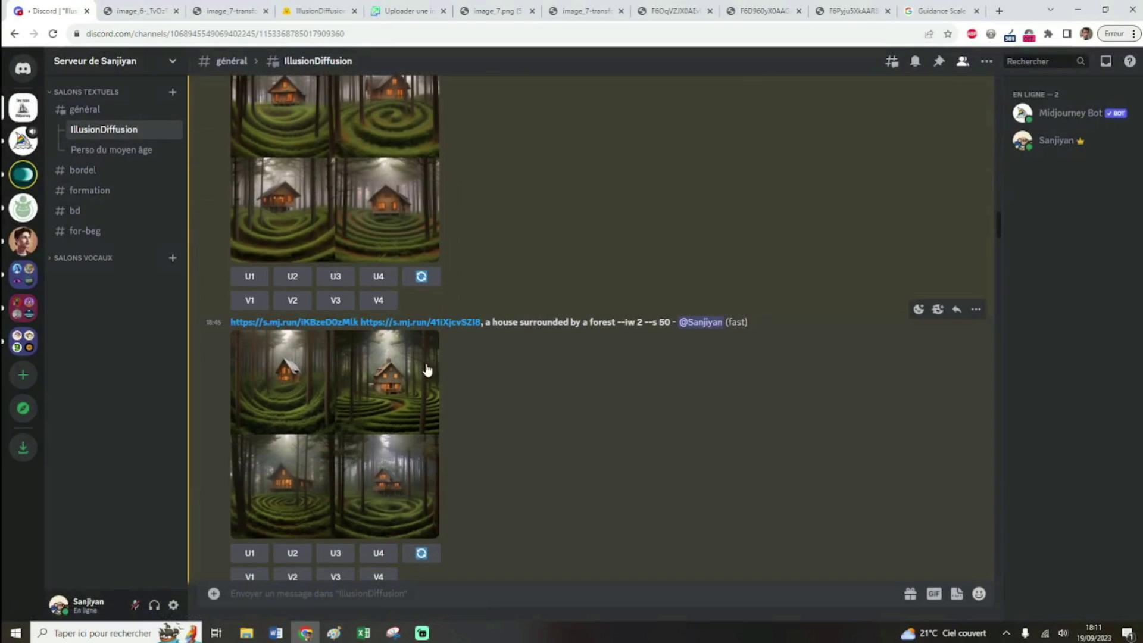
# - Check the --iw 2 --s 50 parameters of the forest house grid and view its four images enlarged
pyautogui.scroll(-1, 586, 316)
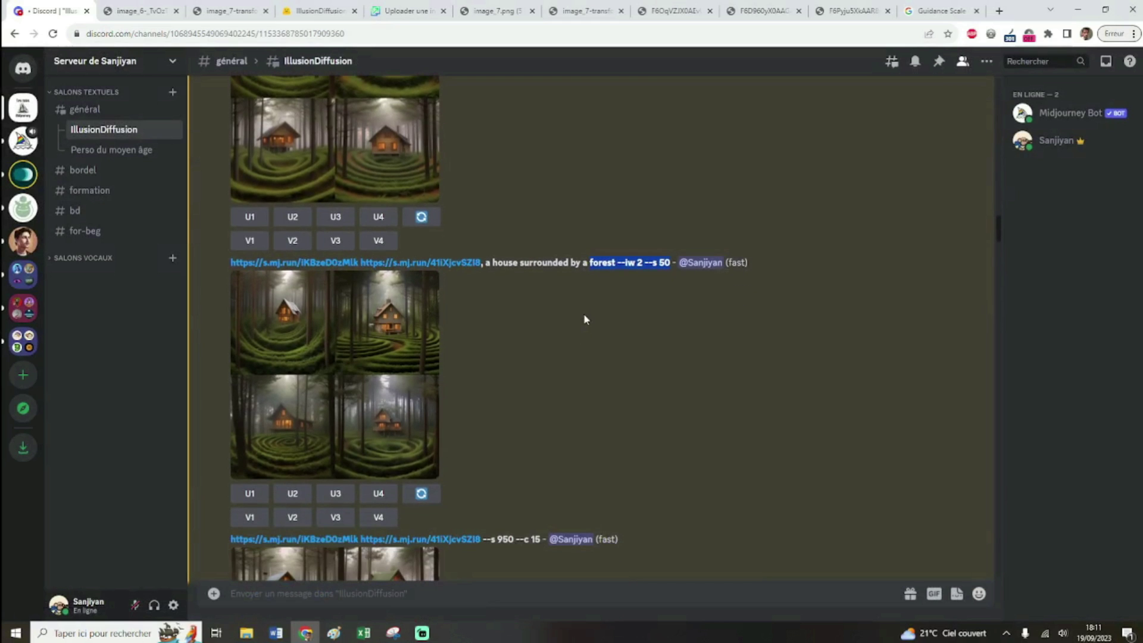
pyautogui.moveTo(616, 265); pyautogui.dragTo(528, 273)
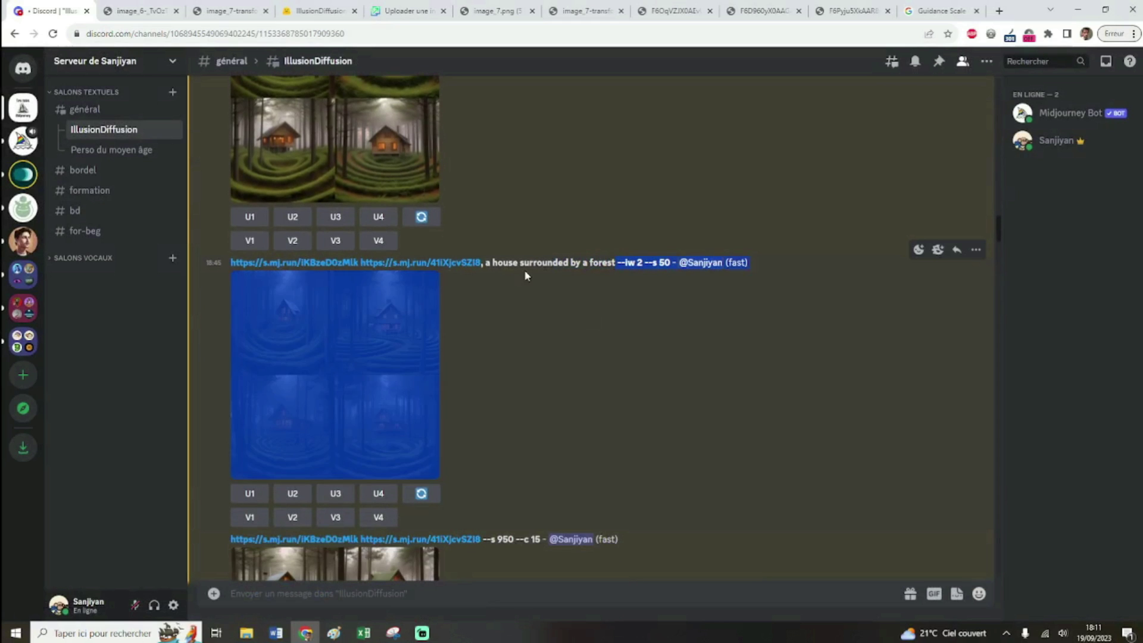
pyautogui.click(369, 370)
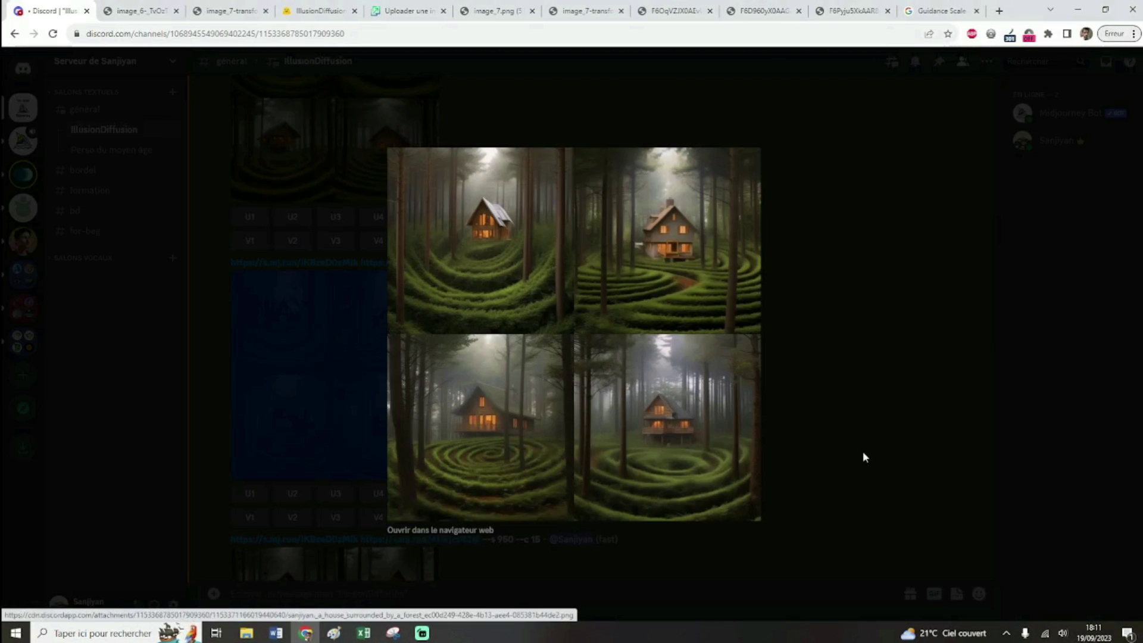
pyautogui.click(850, 451)
# - View the forest house grid generated without a text prompt at --s 950 --c 15 enlarged
pyautogui.scroll(-3, 510, 364)
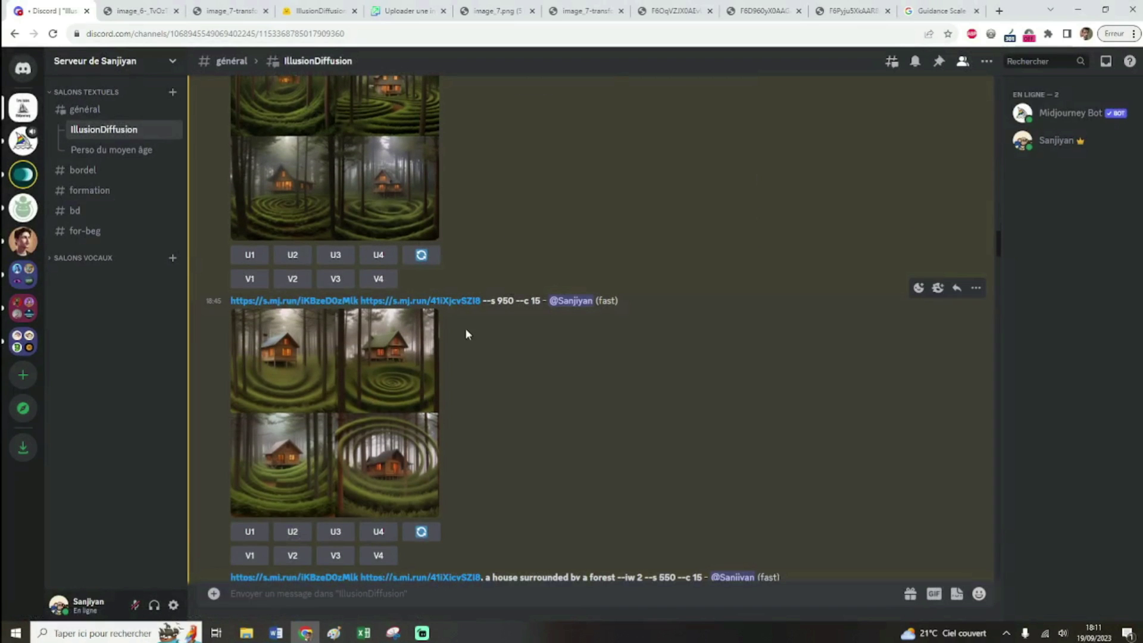
pyautogui.click(334, 395)
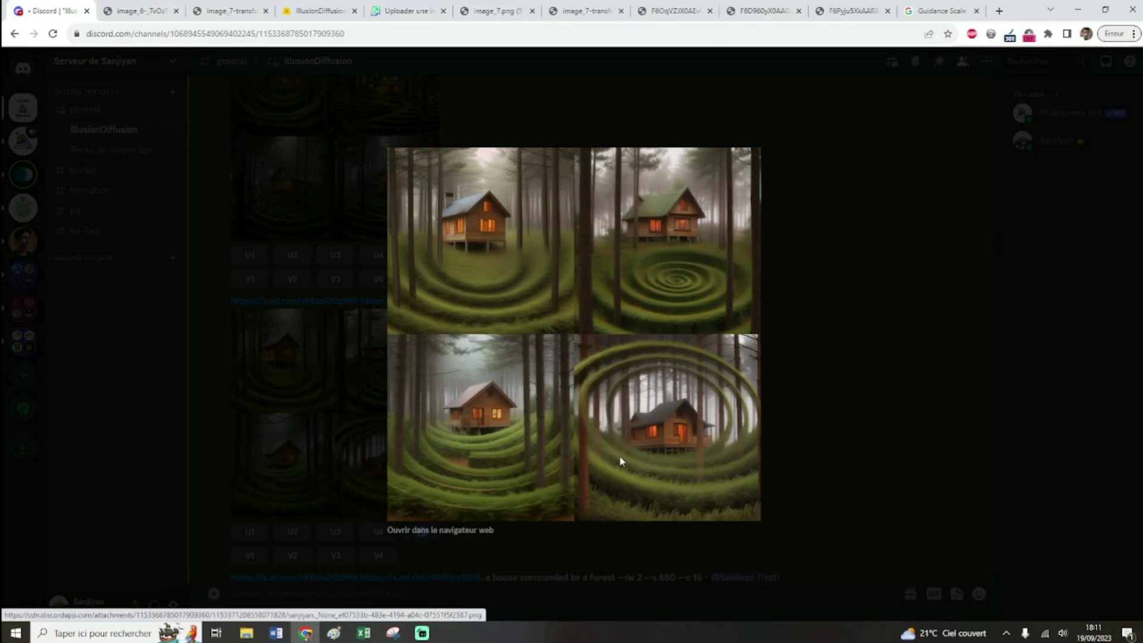
pyautogui.click(836, 426)
# - Check the --s 550 --c 15 parameters, open that forest house grid full size in the browser, and inspect all four images
pyautogui.moveTo(704, 279); pyautogui.dragTo(668, 306)
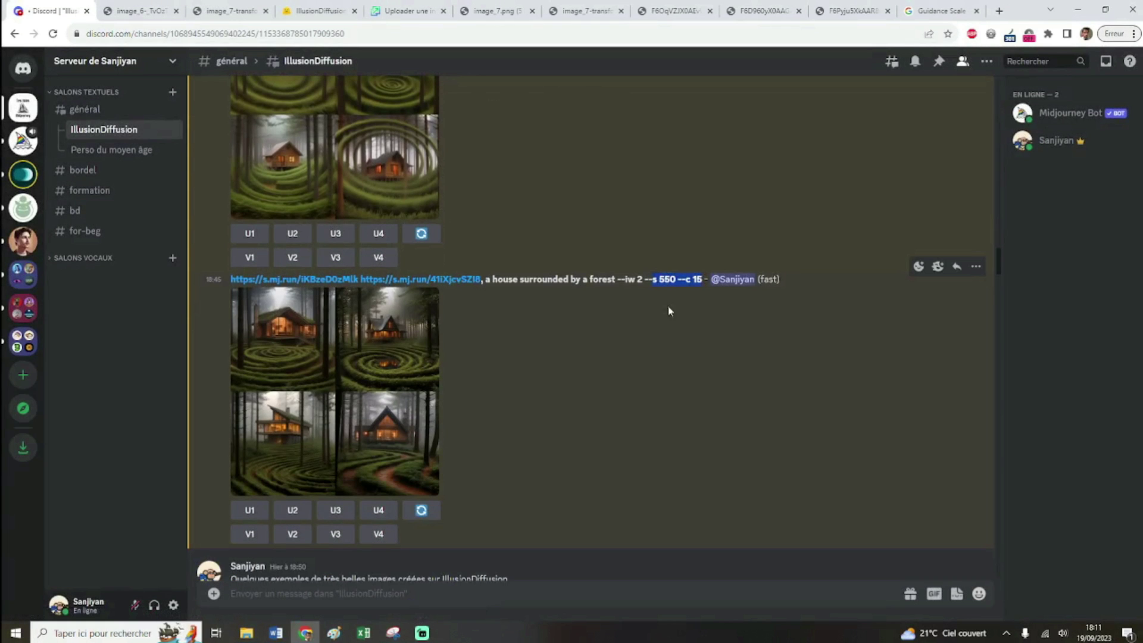
pyautogui.click(338, 379)
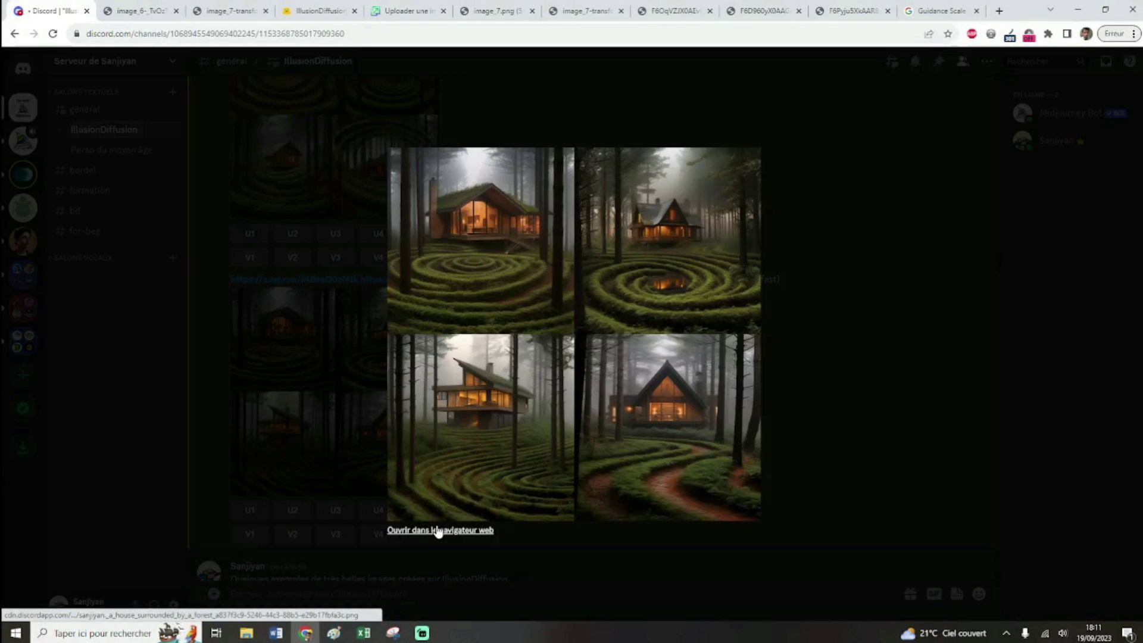
pyautogui.click(438, 530)
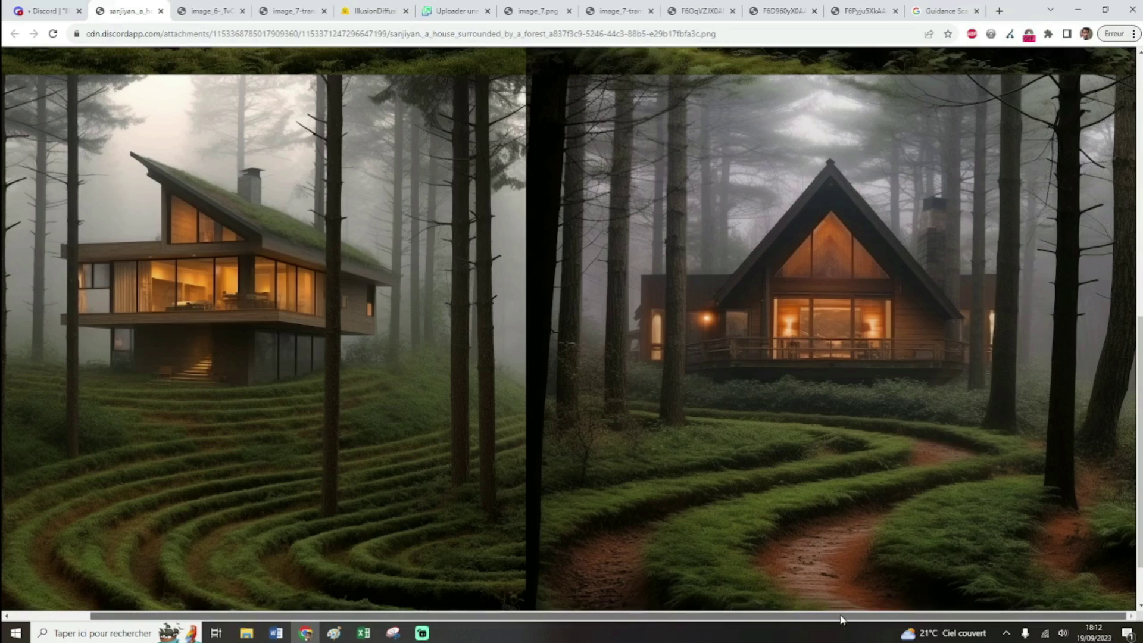
pyautogui.scroll(-1, 816, 568)
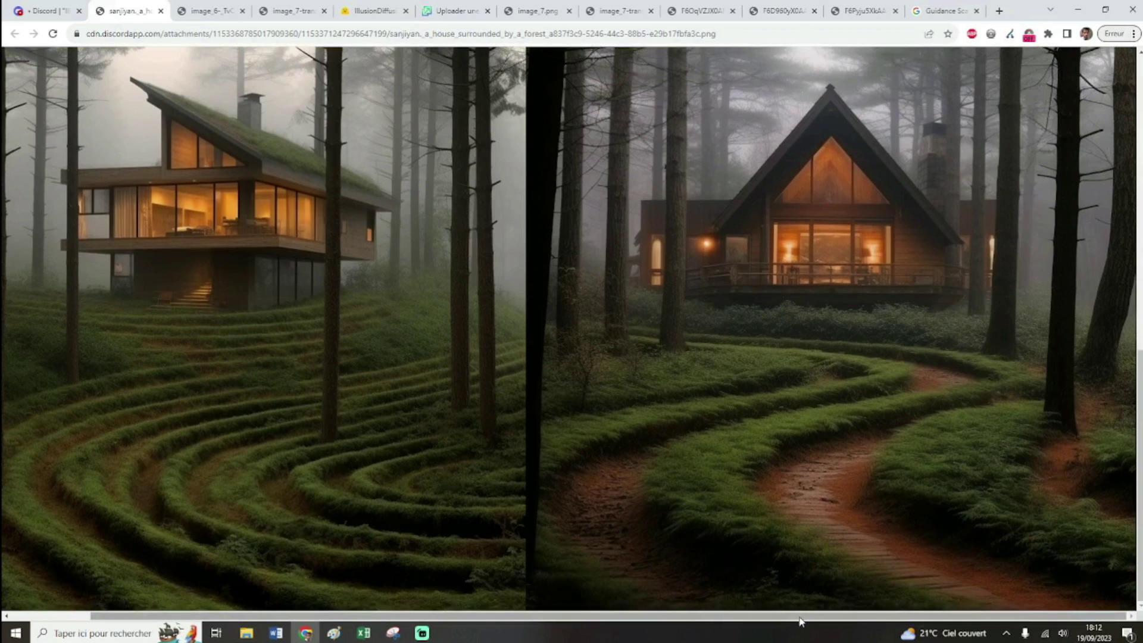
pyautogui.hscroll(-1, 799, 621)
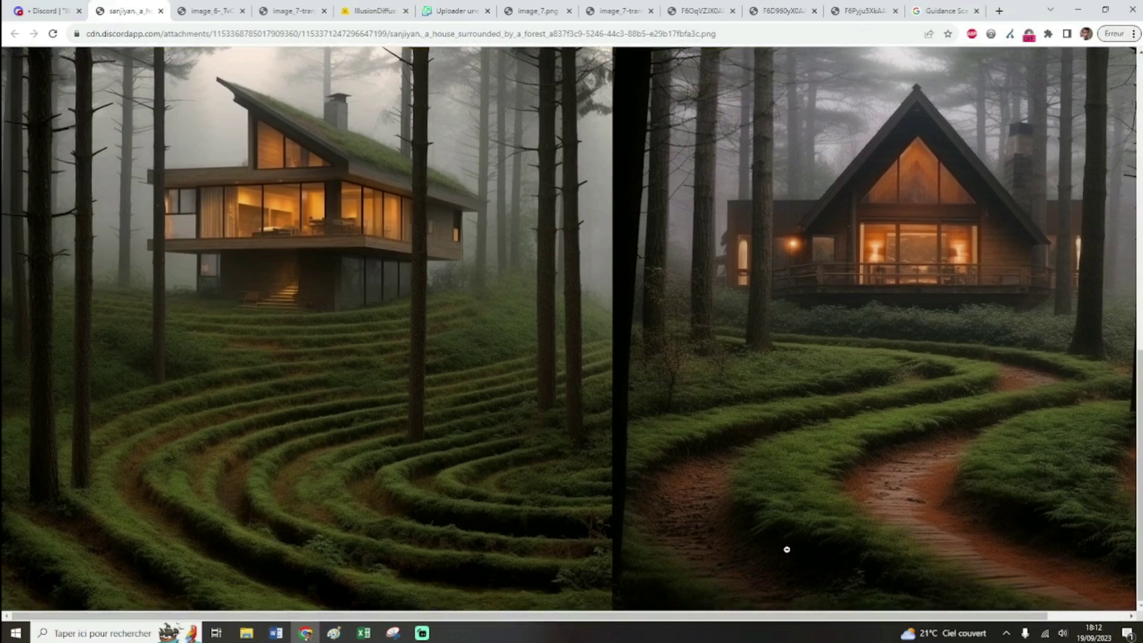
pyautogui.scroll(-8, 786, 549)
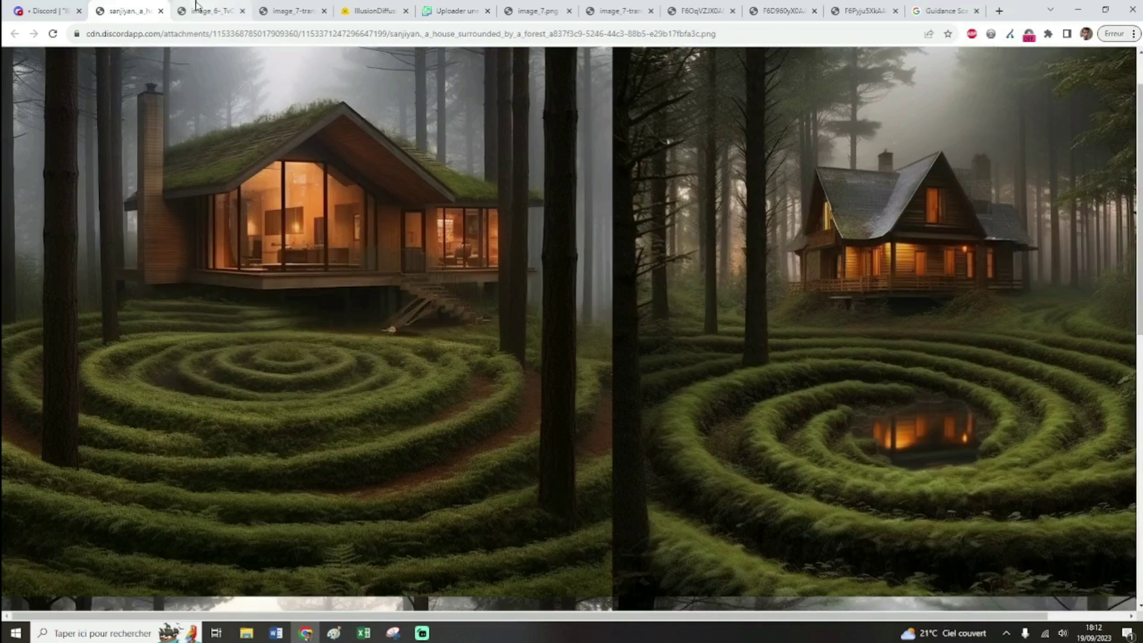
pyautogui.click(160, 11)
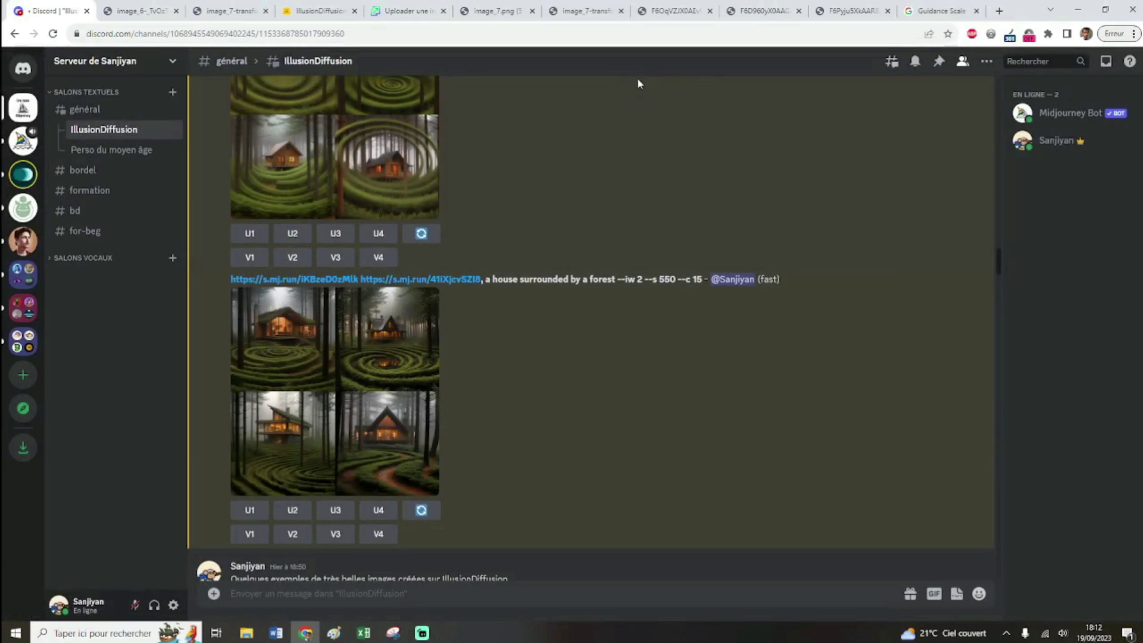
# - View the opened example images of the white-towered town, the half-timbered village street and the ancient ruins
pyautogui.click(658, 12)
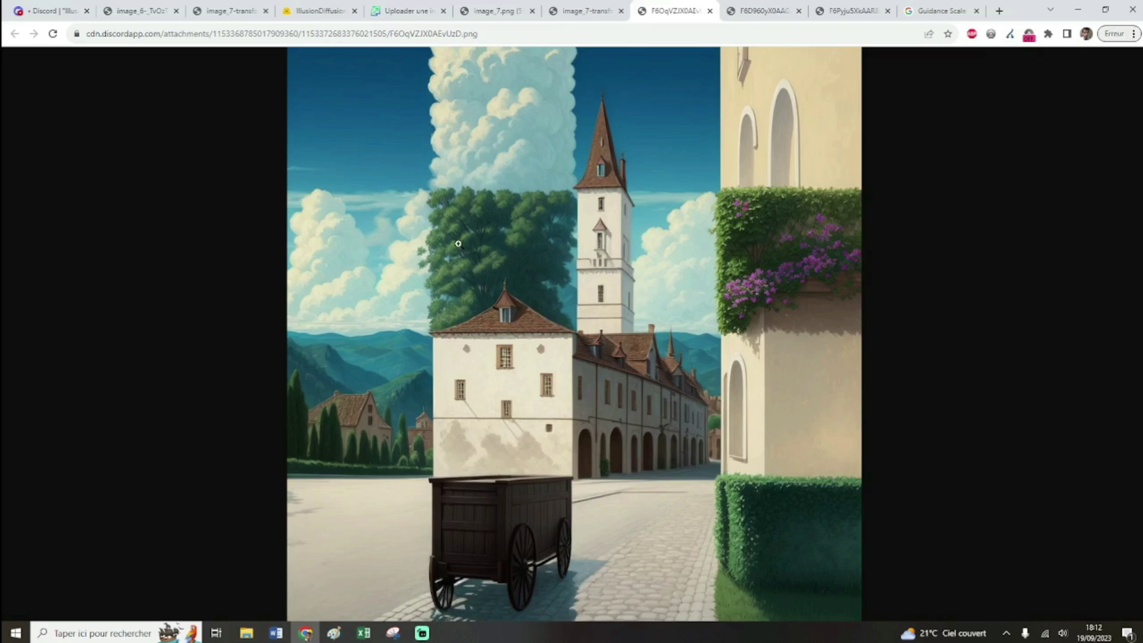
pyautogui.click(765, 10)
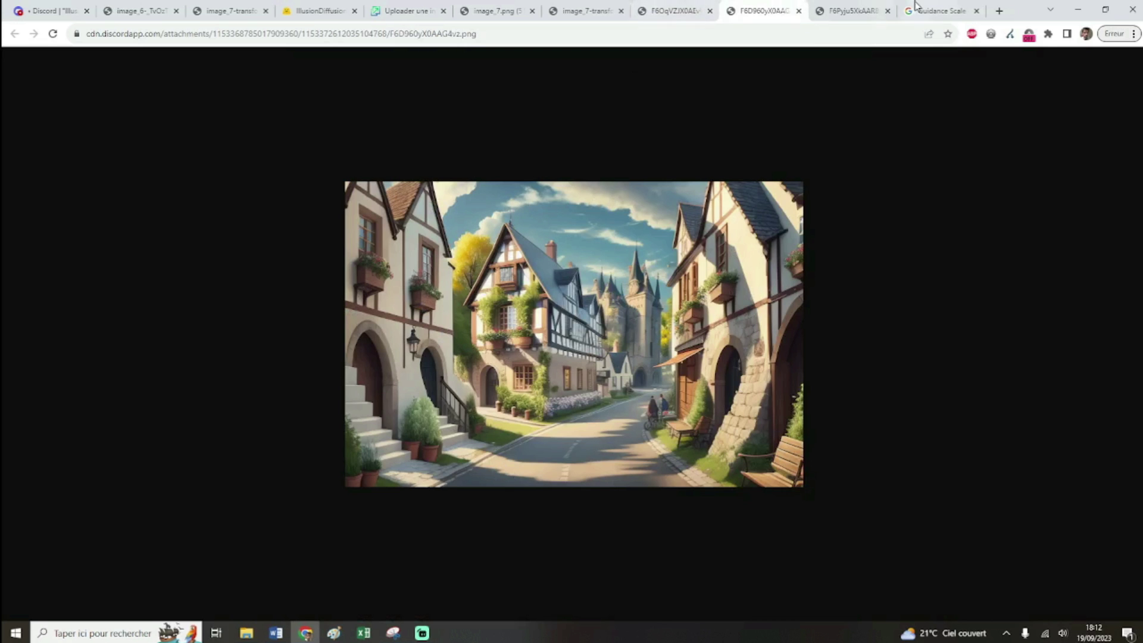
pyautogui.click(852, 11)
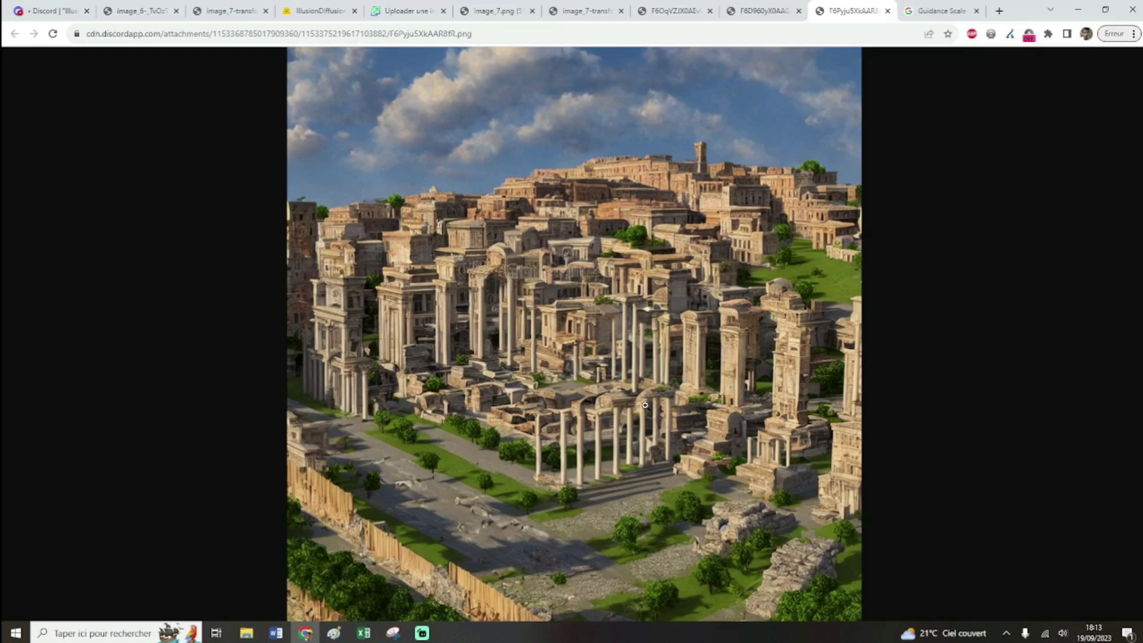
# - Return to the Discord channel and view the circular garden arch source images enlarged
pyautogui.hotkey('ctrl', '1')
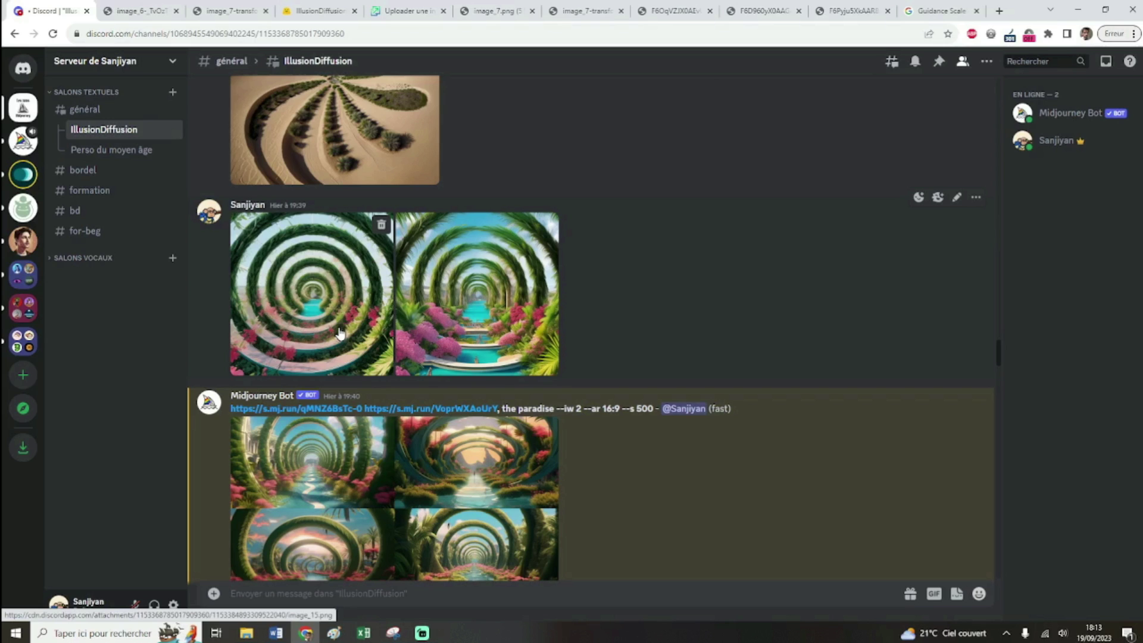
pyautogui.scroll(1, 340, 332)
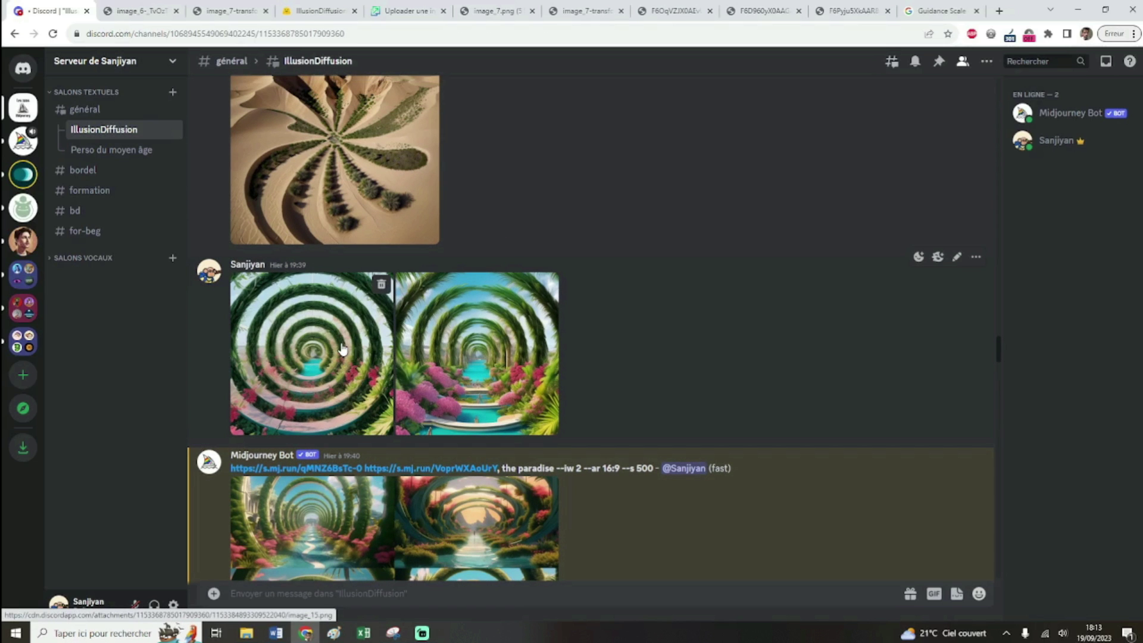
pyautogui.click(343, 349)
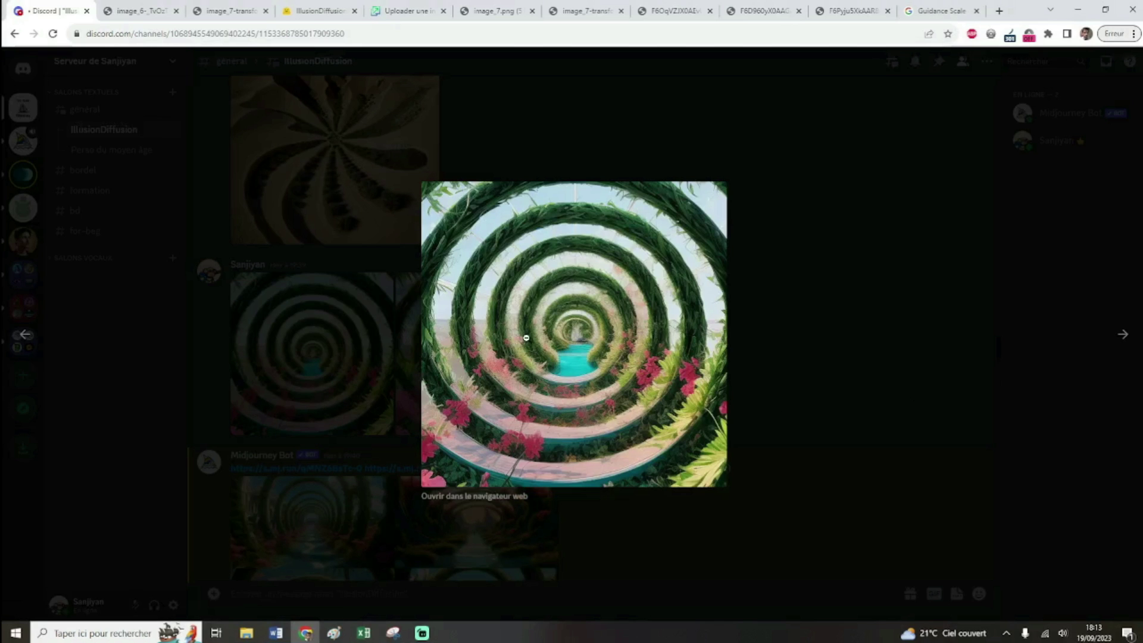
pyautogui.press('Left')
pyautogui.press('Left')
pyautogui.press('Left')
pyautogui.click(798, 427)
# - View the "the paradise" grid made with --iw 2 --ar 16:9 --s 500 enlarged
pyautogui.scroll(-3, 715, 422)
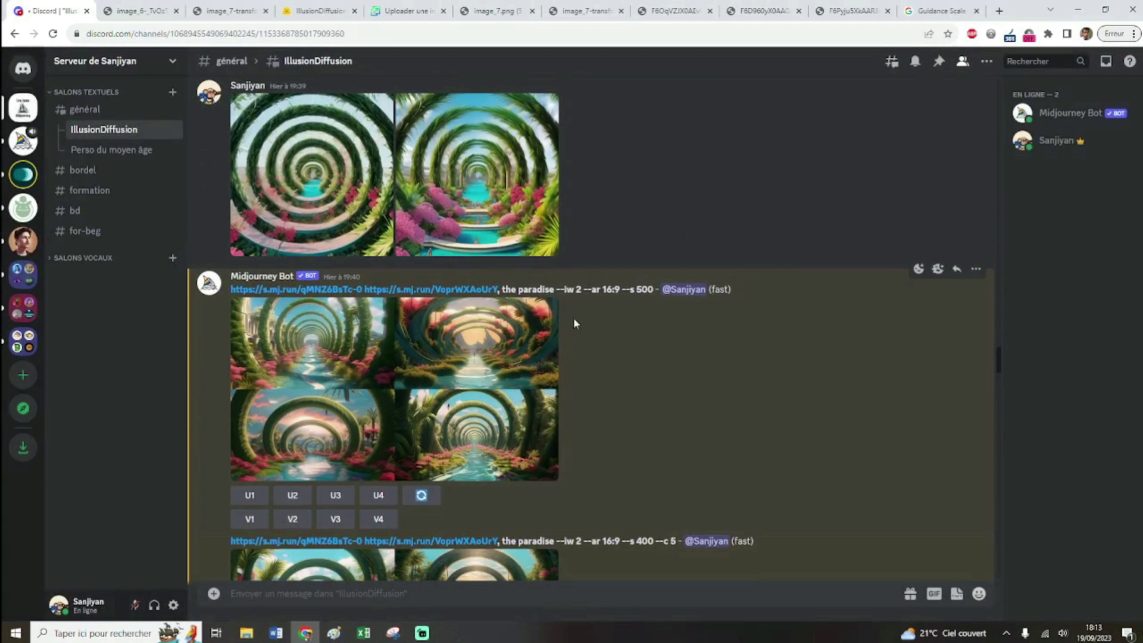
pyautogui.click(513, 373)
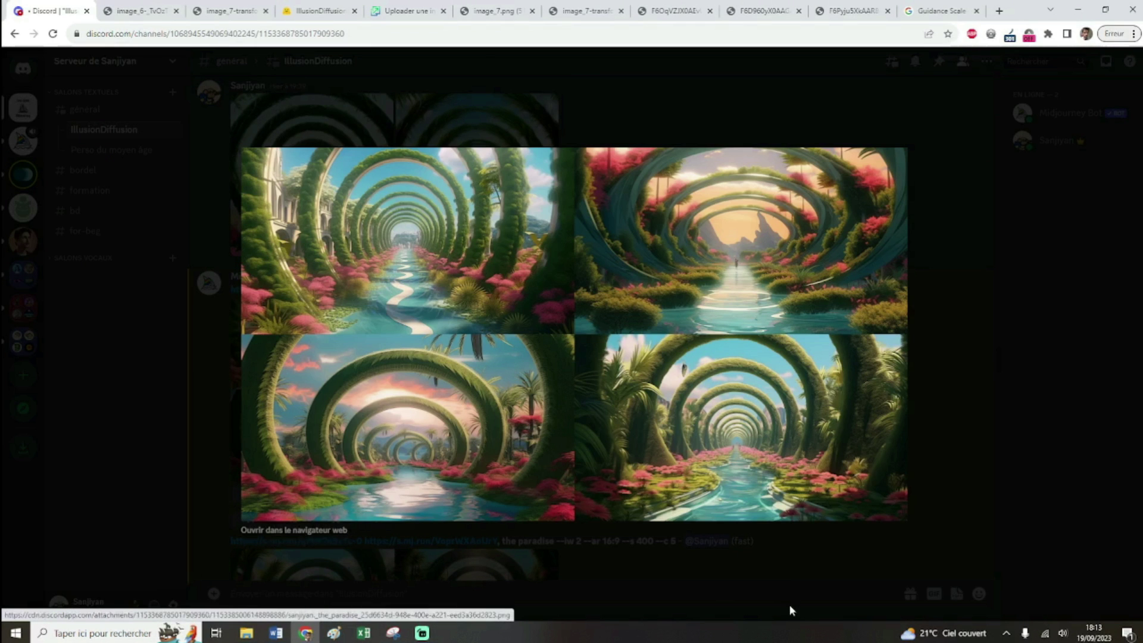
pyautogui.click(772, 594)
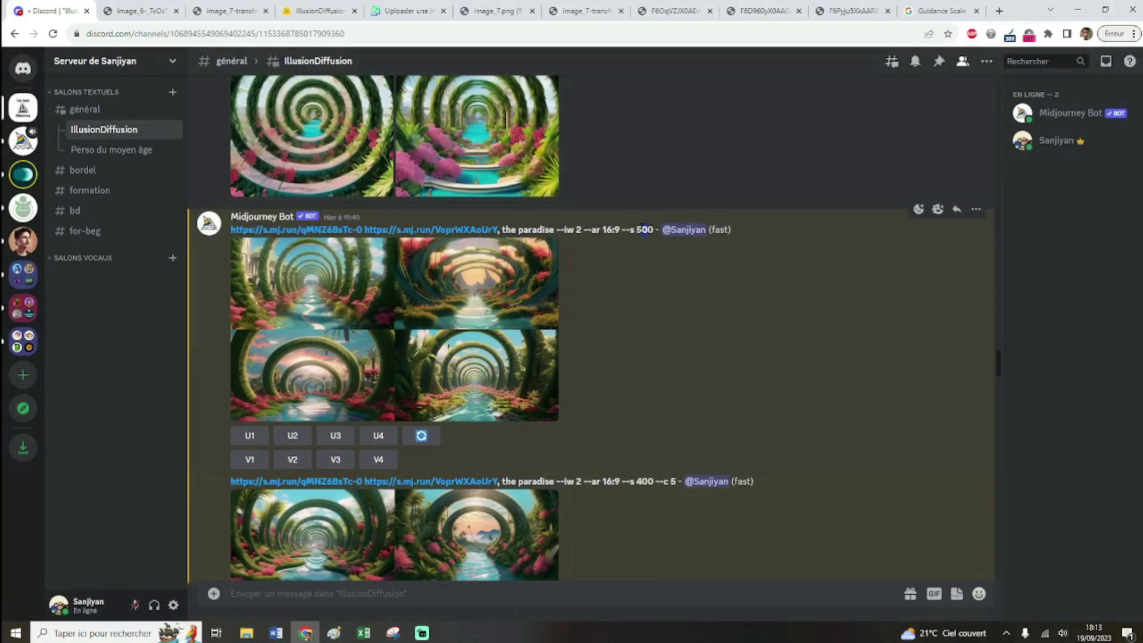
# - Check the stylize value, open the "the paradise" --s 400 --c 5 grid in the browser, and inspect its images at full size
pyautogui.scroll(-1, 657, 377)
pyautogui.doubleClick(644, 421)
pyautogui.click(657, 435)
pyautogui.click(424, 488)
pyautogui.click(309, 534)
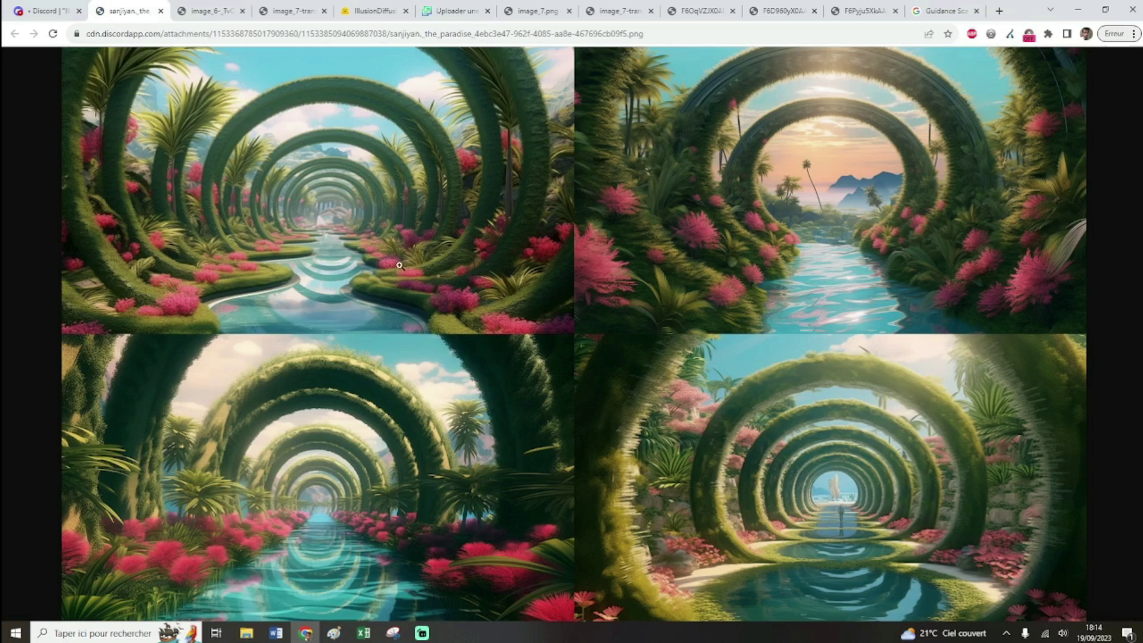
pyautogui.click(839, 565)
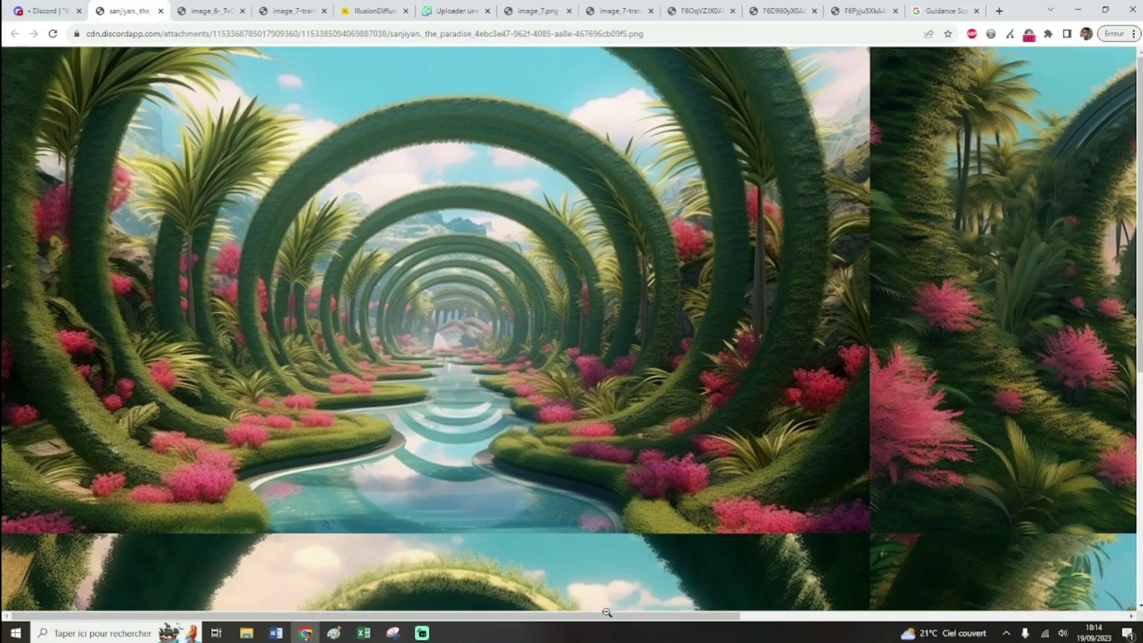
pyautogui.moveTo(606, 614); pyautogui.dragTo(1012, 617)
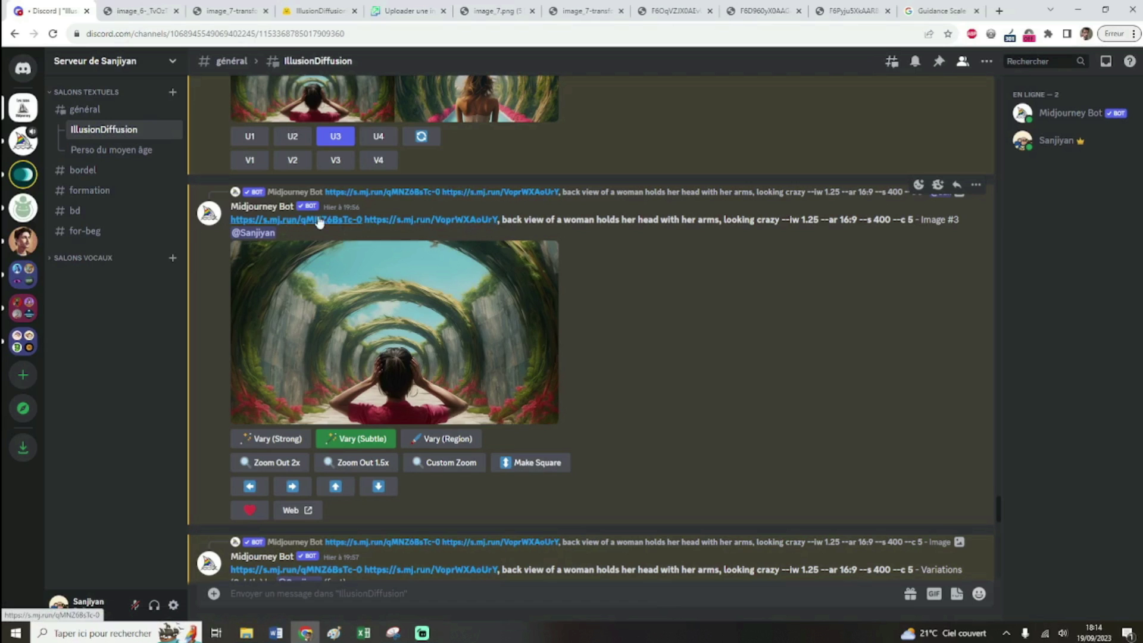
# - Open the source image linked in the prompt of the woman holding her head, reread the prompt, and enlarge Image #3
pyautogui.click(407, 221)
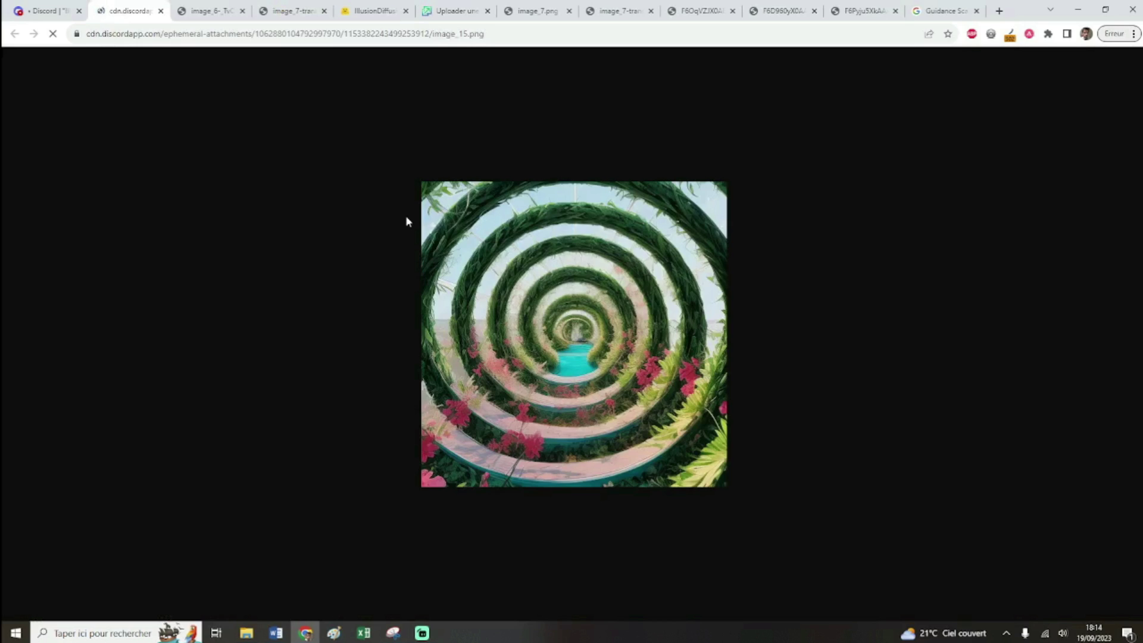
pyautogui.hotkey('ctrl', 'shift', 'Tab')
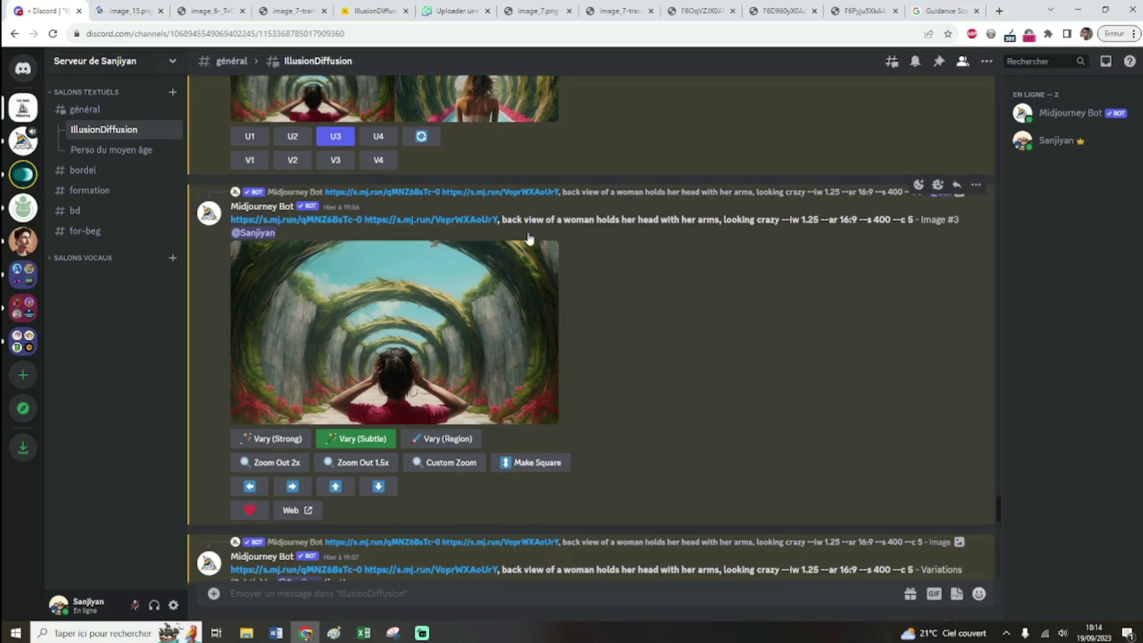
pyautogui.moveTo(501, 219); pyautogui.dragTo(720, 219)
pyautogui.click(745, 219)
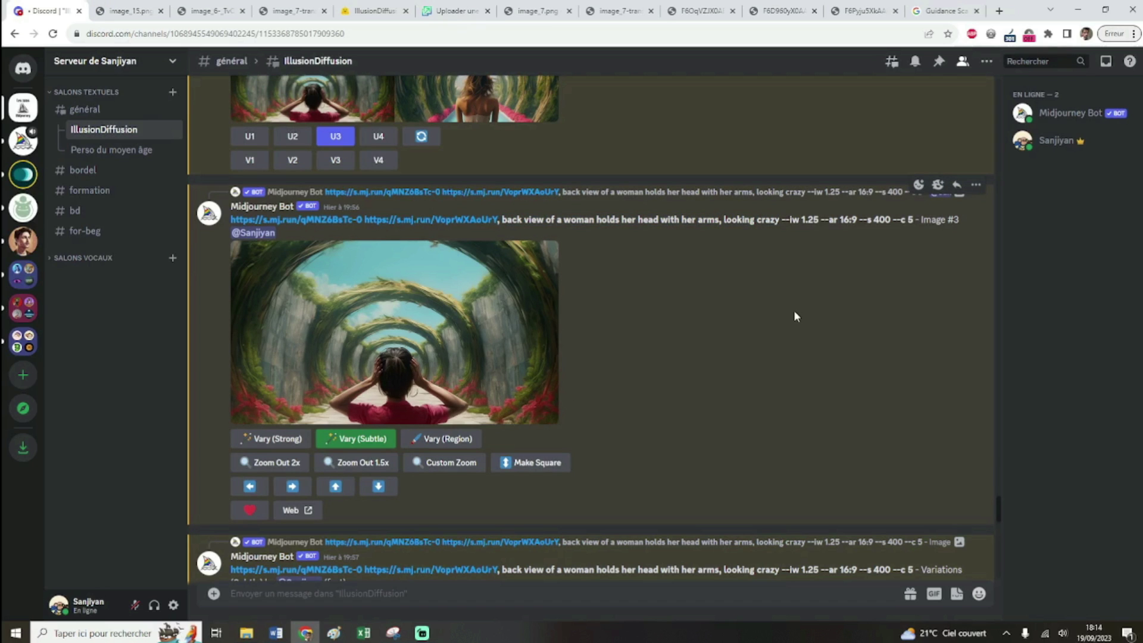
pyautogui.click(503, 301)
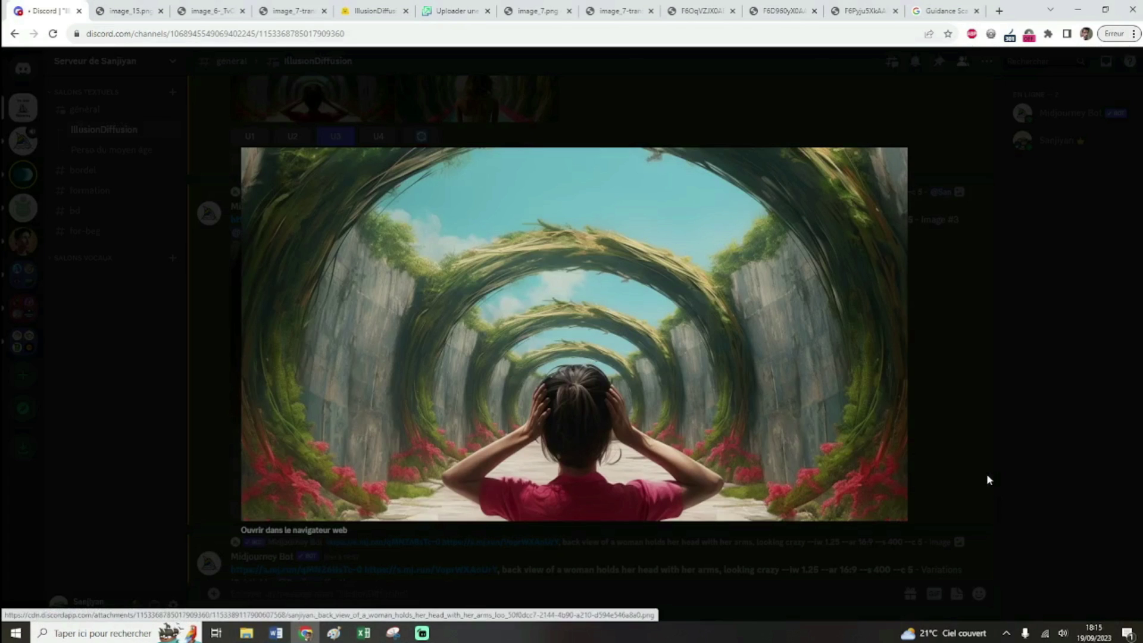